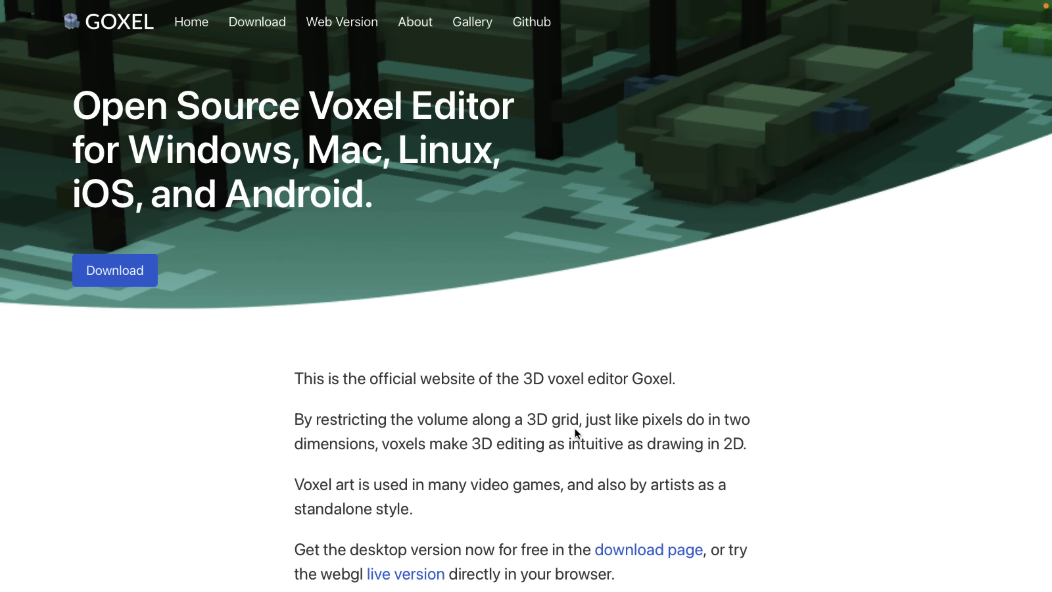
# Browse the goxel GitHub repository's file list, Contributors and Languages sidebar.
pyautogui.moveTo(688, 4)
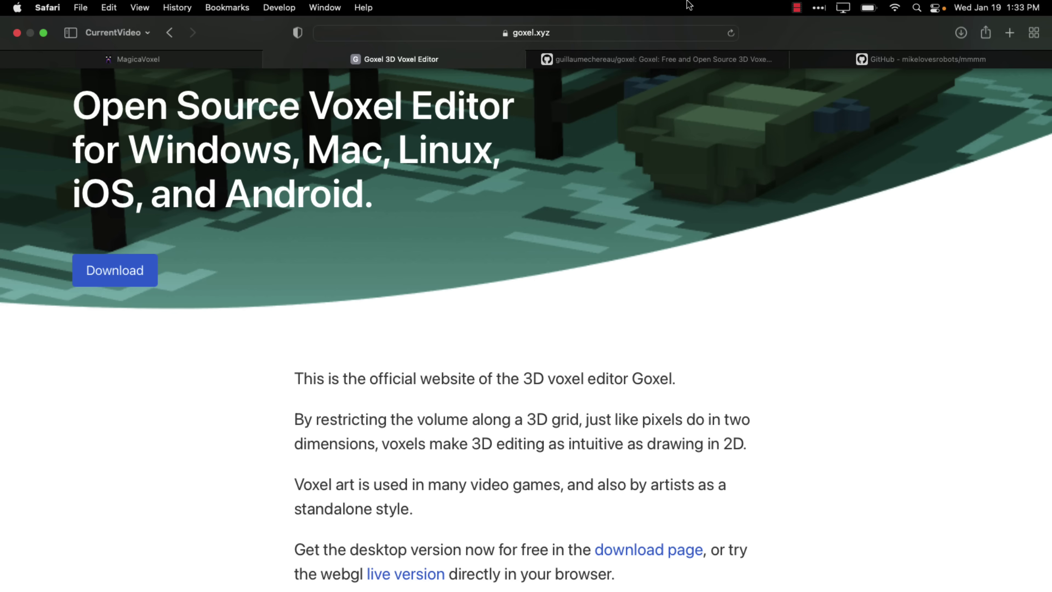
pyautogui.scroll(-2, 750, 325)
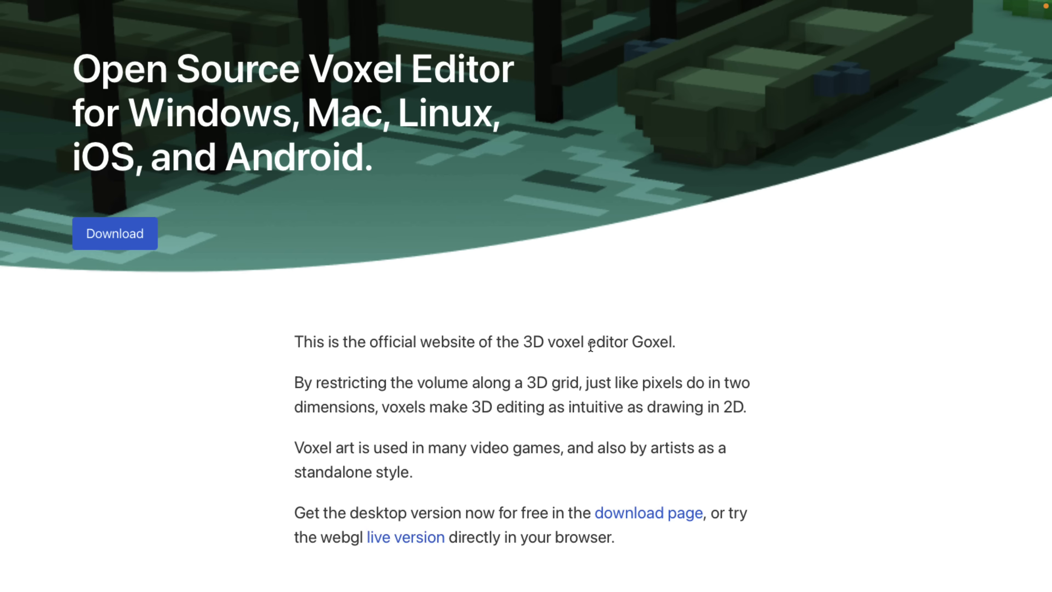
pyautogui.scroll(2, 591, 350)
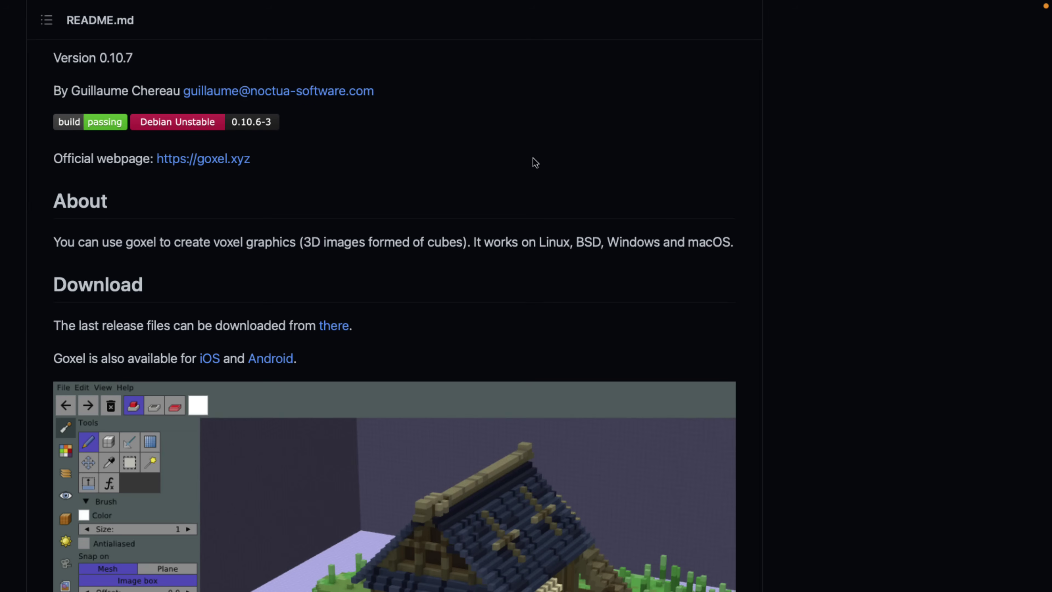
pyautogui.scroll(15, 534, 162)
pyautogui.scroll(-2, 533, 158)
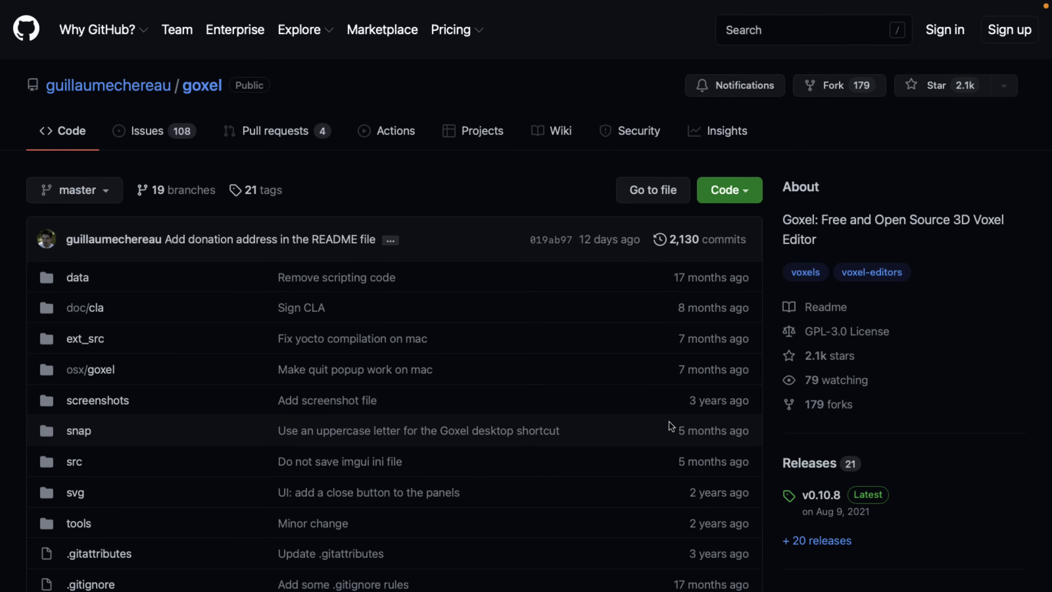
pyautogui.scroll(-8, 671, 426)
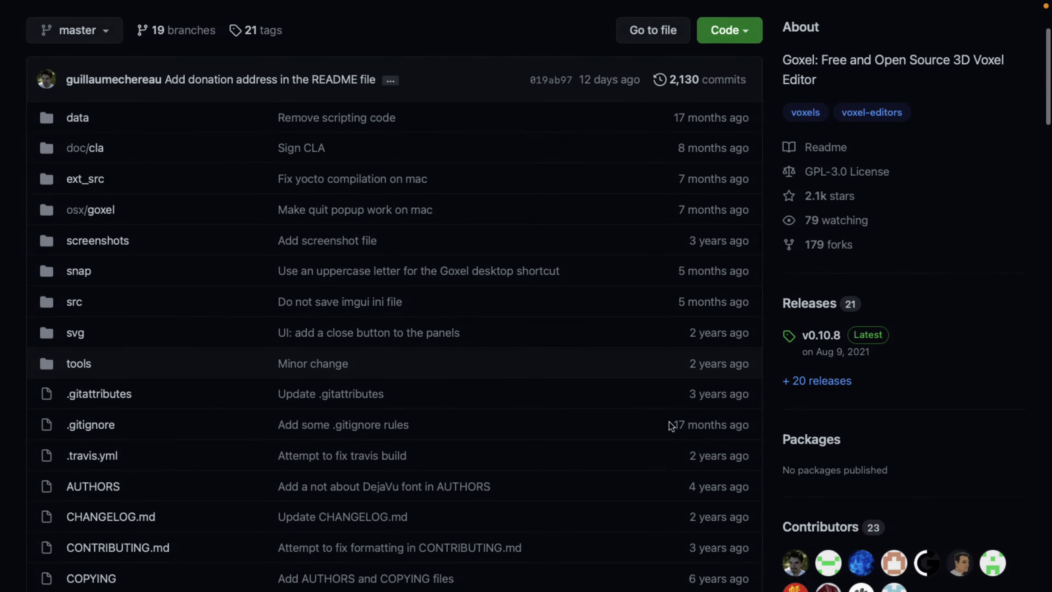
pyautogui.scroll(-3, 671, 426)
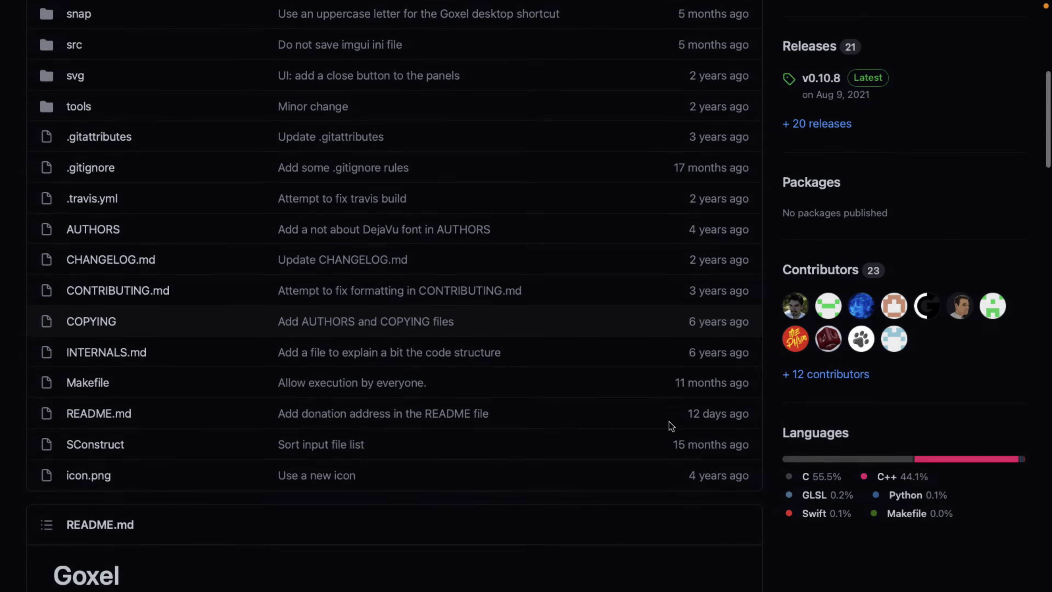
pyautogui.scroll(11, 656, 350)
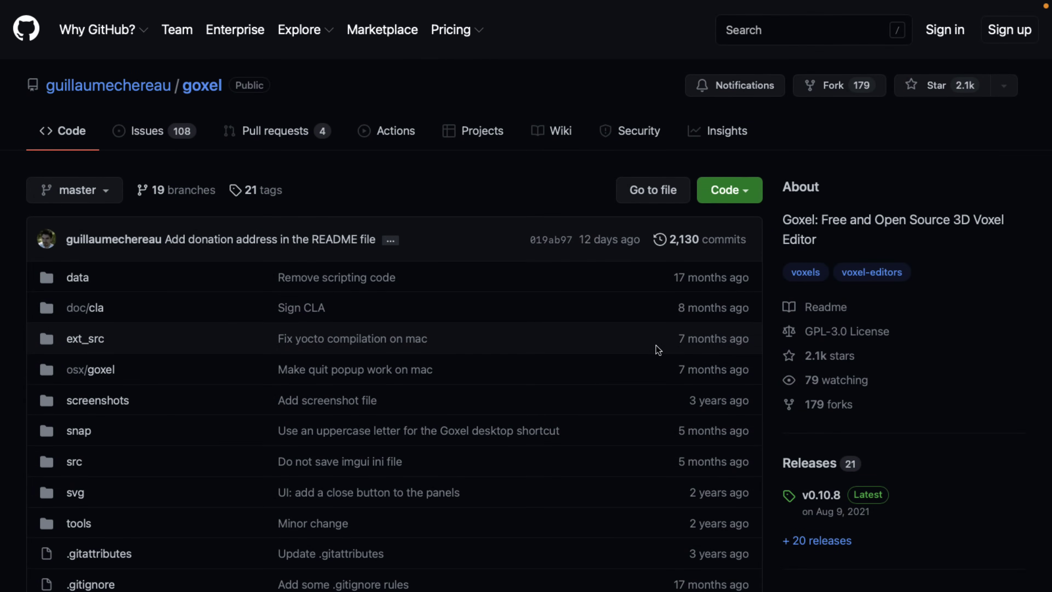
pyautogui.scroll(-12, 895, 375)
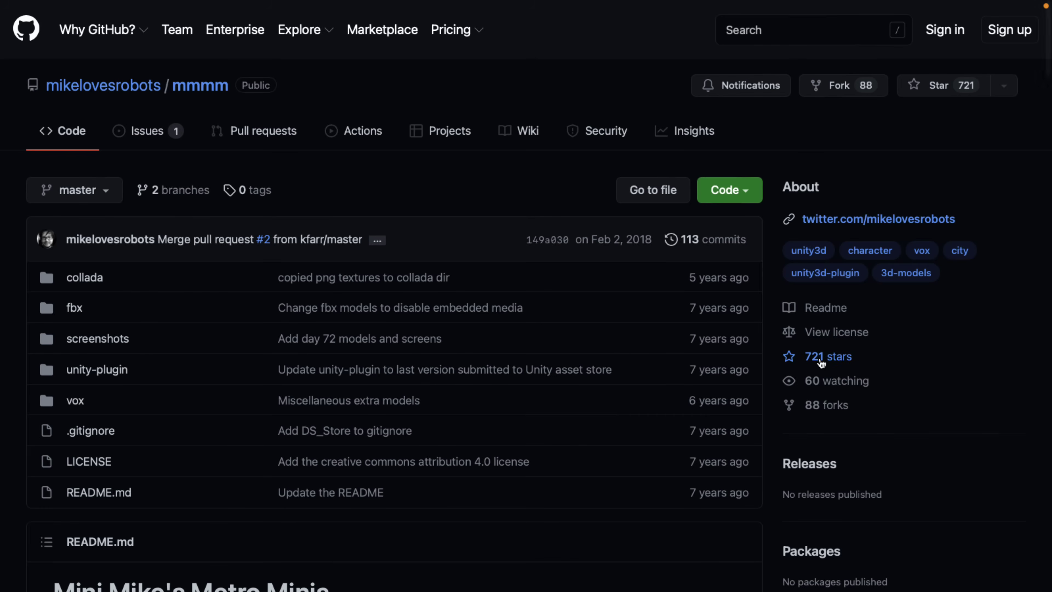
# Scroll through the mmmm repository's README screenshots and return to the top.
pyautogui.scroll(-15, 610, 297)
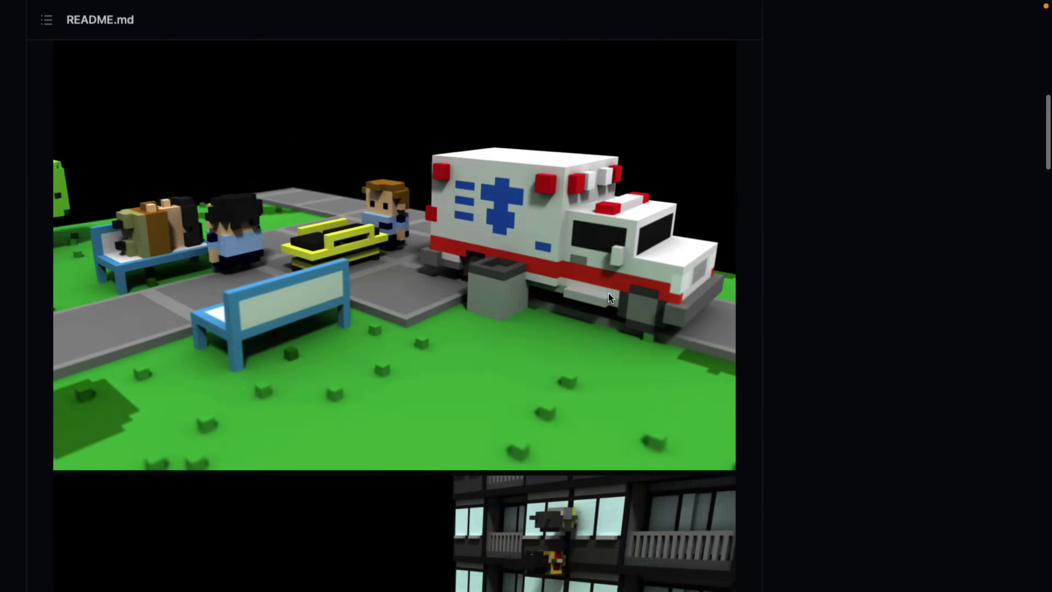
pyautogui.scroll(8, 611, 297)
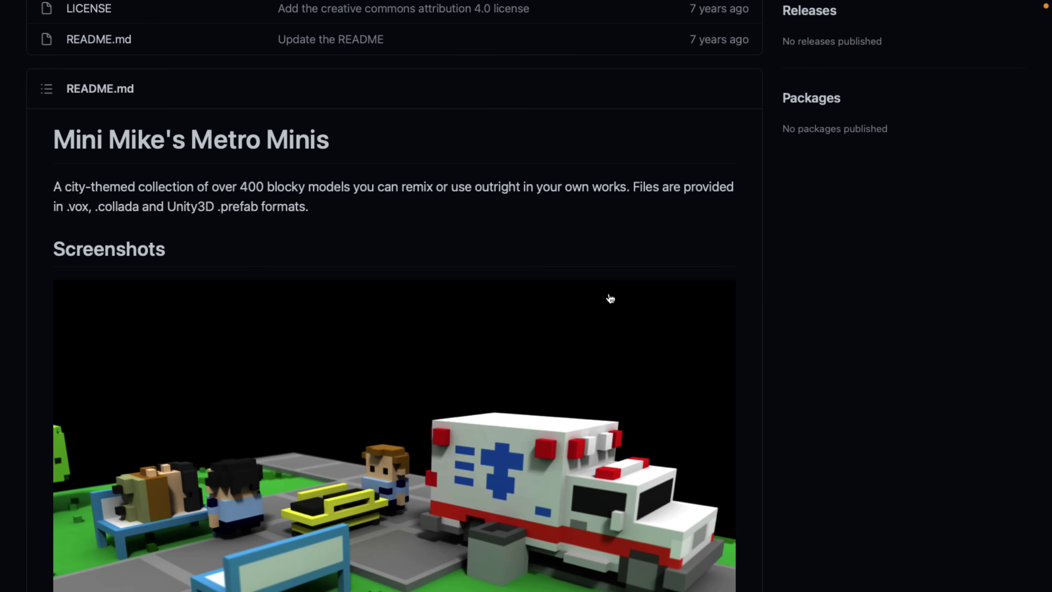
pyautogui.scroll(-2, 610, 298)
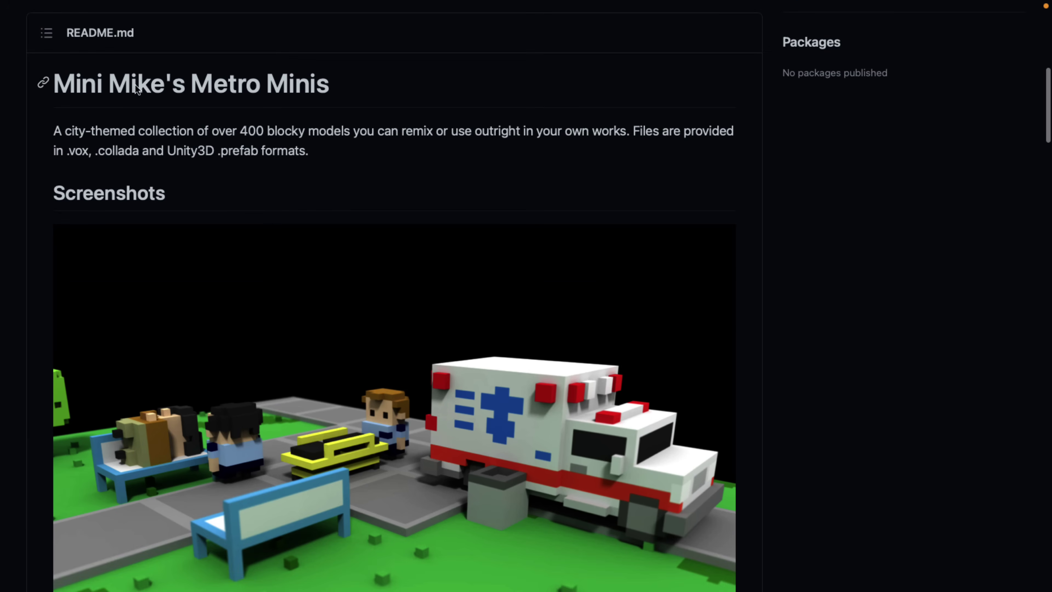
pyautogui.scroll(15, 421, 153)
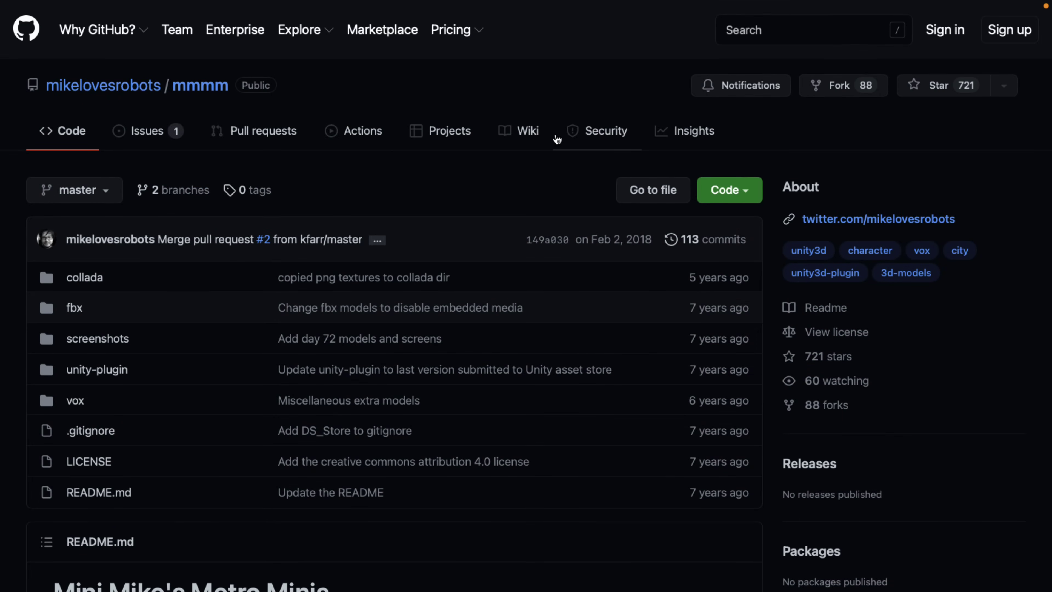
# Paint a grey voxel cluster and draw cylinder shapes on the floor.
pyautogui.hotkey('ctrl', 'Right')
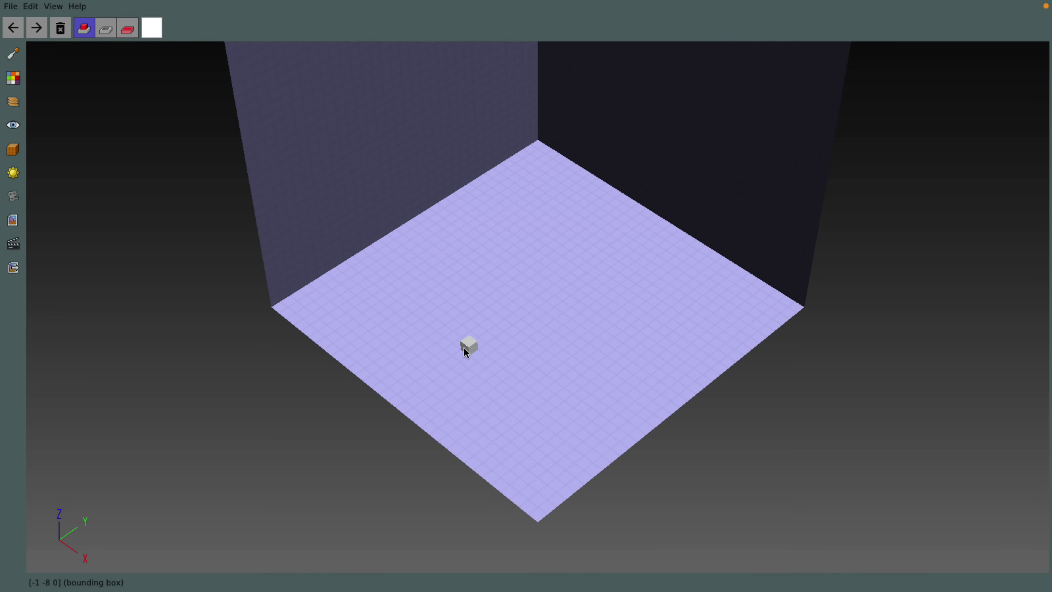
pyautogui.moveTo(465, 349)
pyautogui.mouseDown()
pyautogui.moveTo(555, 300)
pyautogui.moveTo(481, 331)
pyautogui.moveTo(522, 365)
pyautogui.moveTo(546, 319)
pyautogui.moveTo(479, 298)
pyautogui.moveTo(478, 329)
pyautogui.moveTo(498, 297)
pyautogui.moveTo(557, 286)
pyautogui.mouseUp()
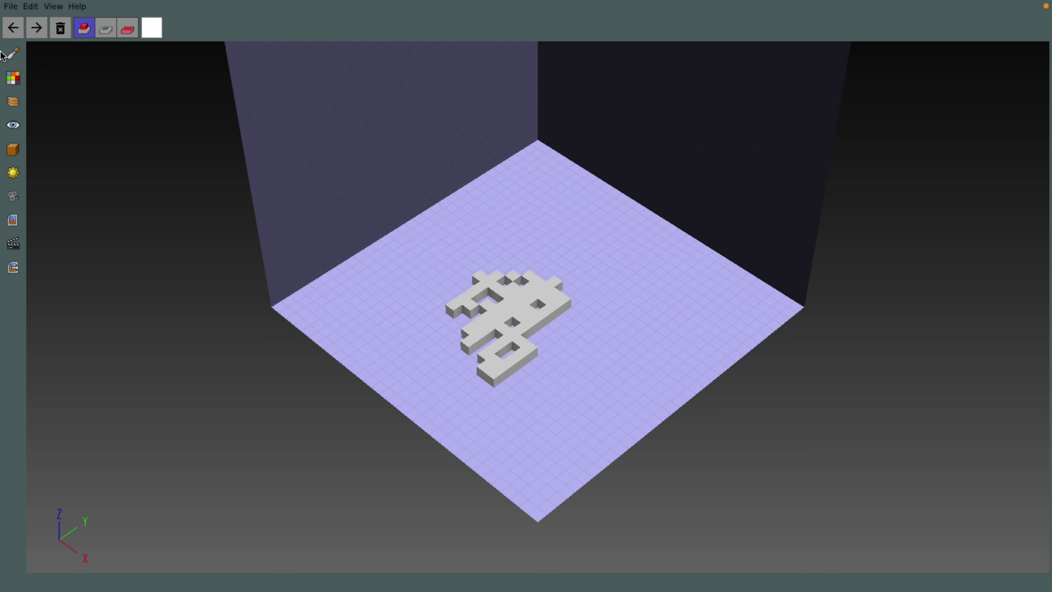
pyautogui.click(8, 55)
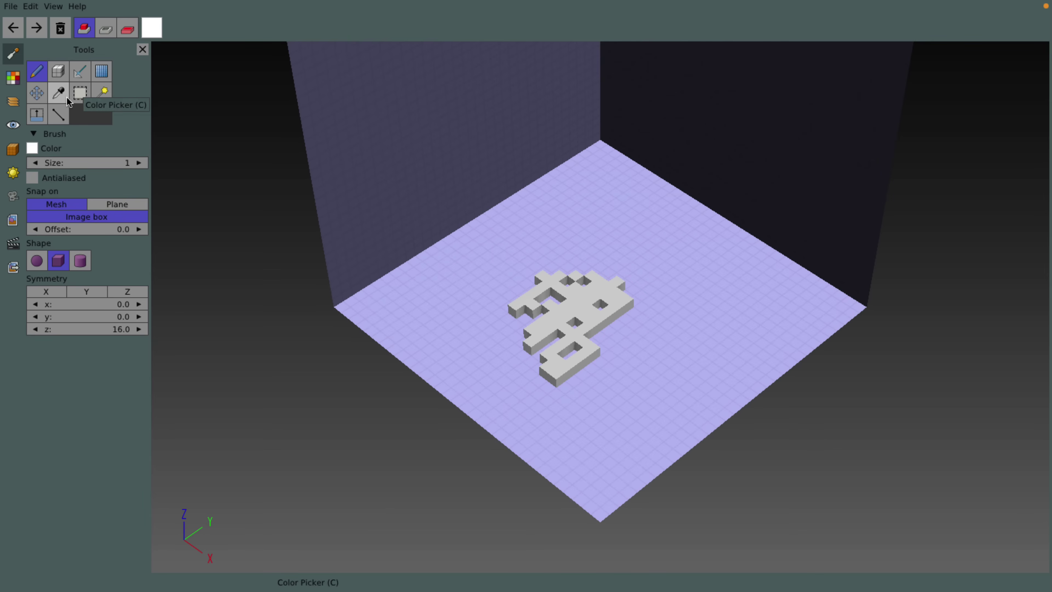
pyautogui.click(58, 71)
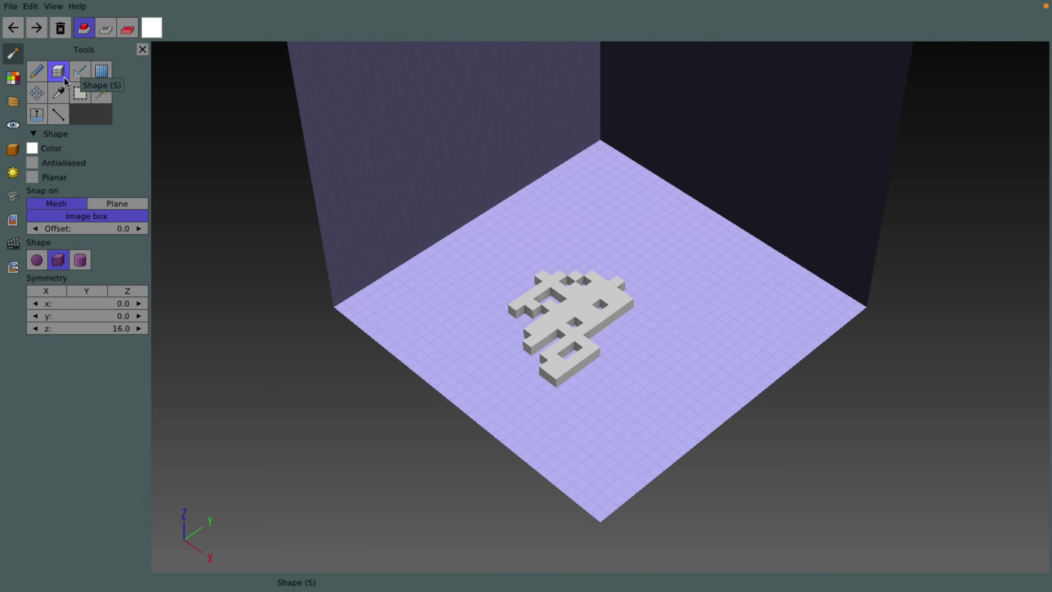
pyautogui.click(80, 260)
pyautogui.click(562, 221)
pyautogui.moveTo(593, 233)
pyautogui.mouseDown()
pyautogui.moveTo(689, 275)
pyautogui.moveTo(732, 256)
pyautogui.moveTo(668, 227)
pyautogui.mouseUp()
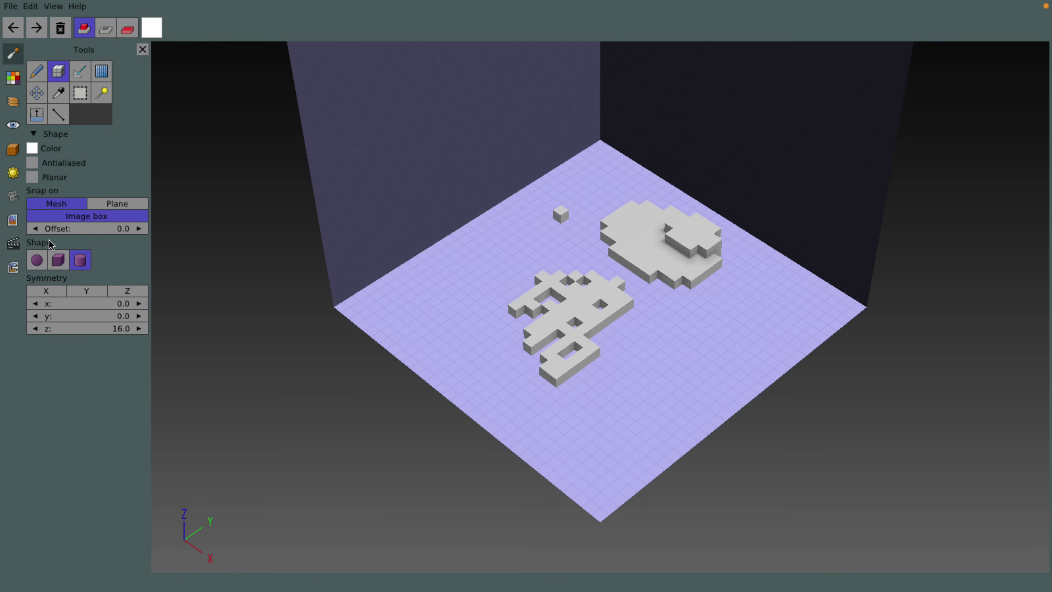
# Extrude the painted cluster into tall columns and a large front block.
pyautogui.click(36, 115)
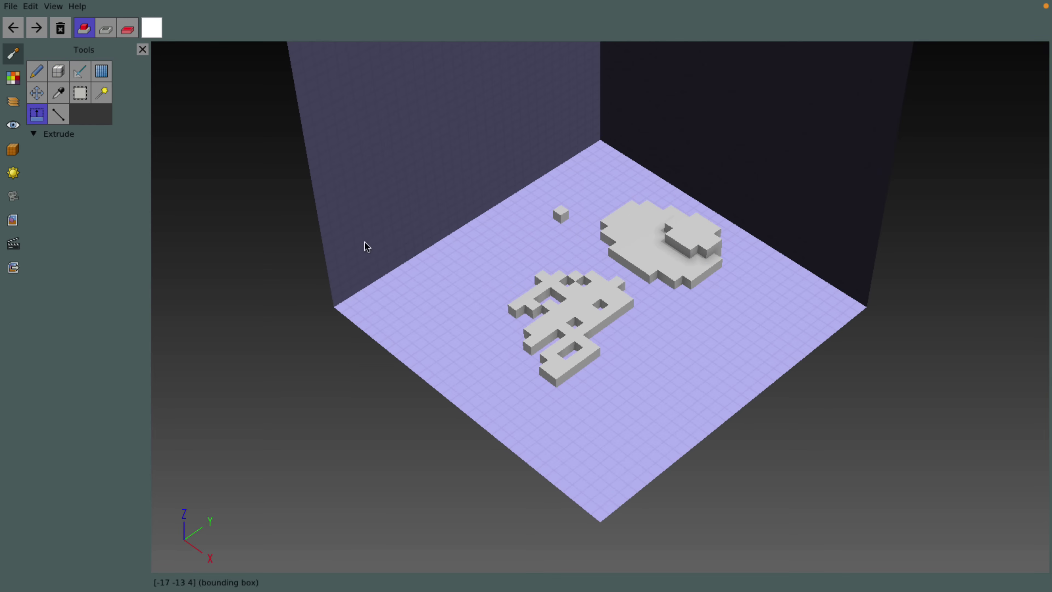
pyautogui.moveTo(576, 309); pyautogui.dragTo(572, 270)
pyautogui.moveTo(583, 330); pyautogui.dragTo(545, 402)
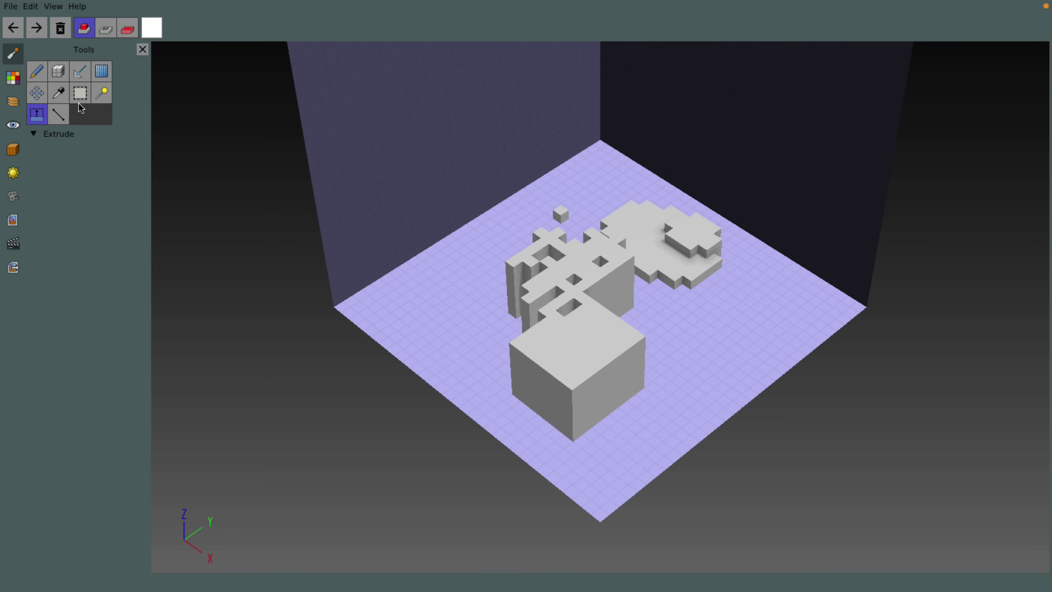
# Set a visible vertical drawing plane through the mesh.
pyautogui.click(101, 71)
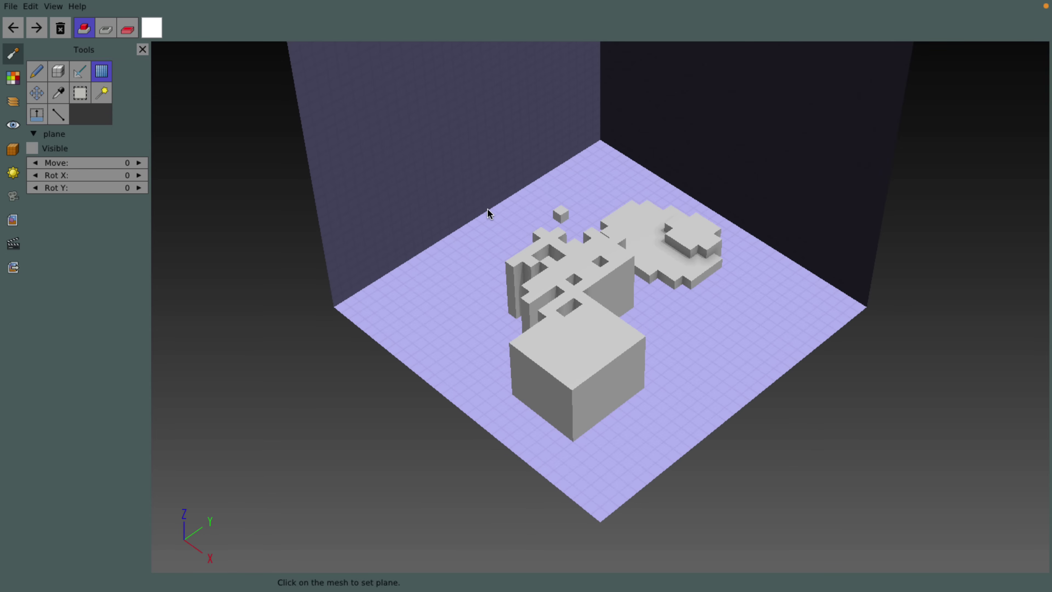
pyautogui.click(570, 217)
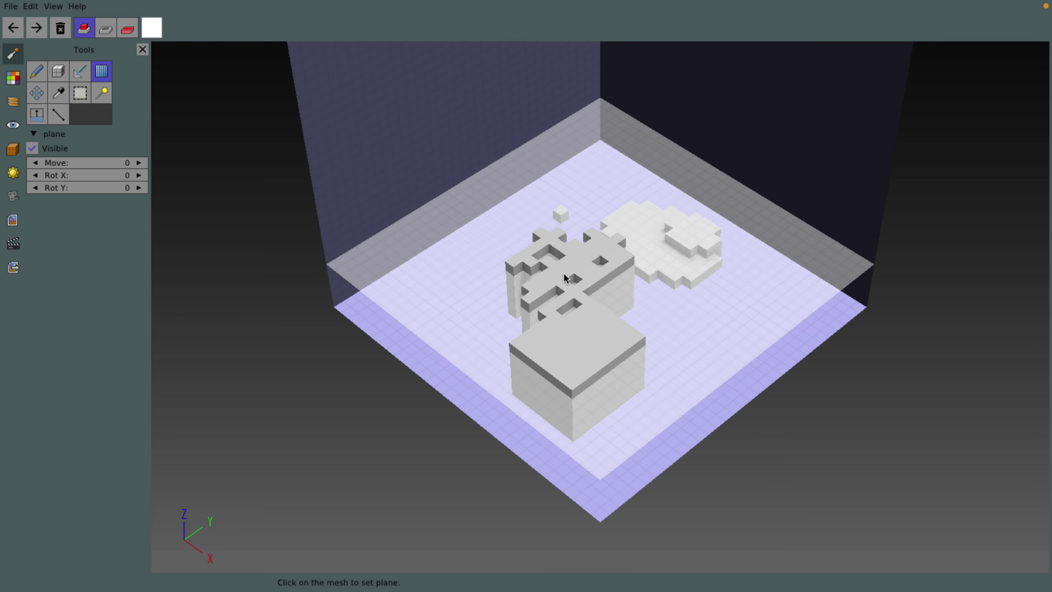
pyautogui.click(639, 276)
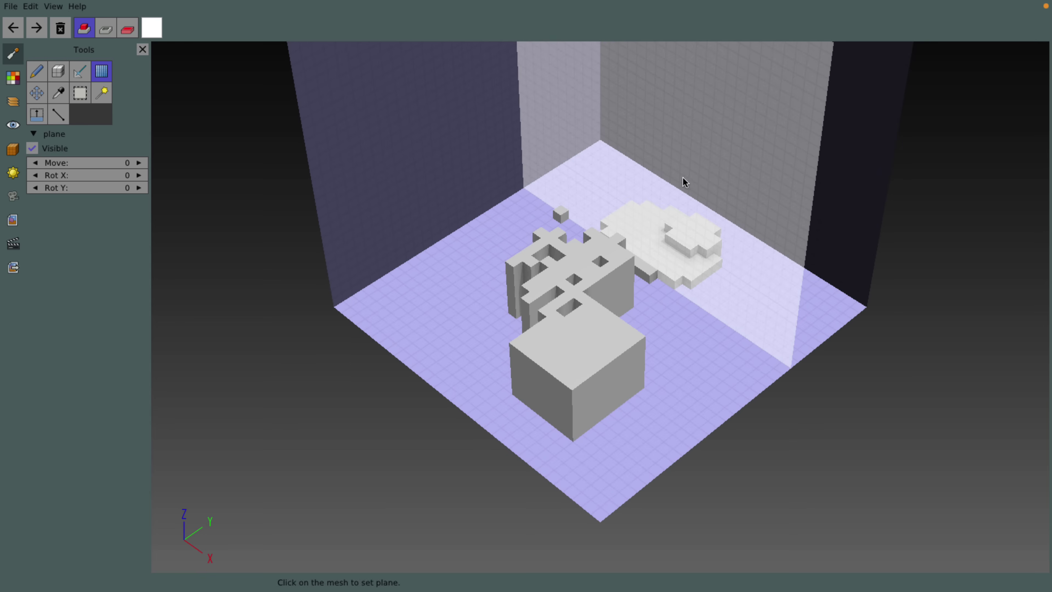
# Paint floating voxel strokes onto the vertical plane.
pyautogui.click(33, 74)
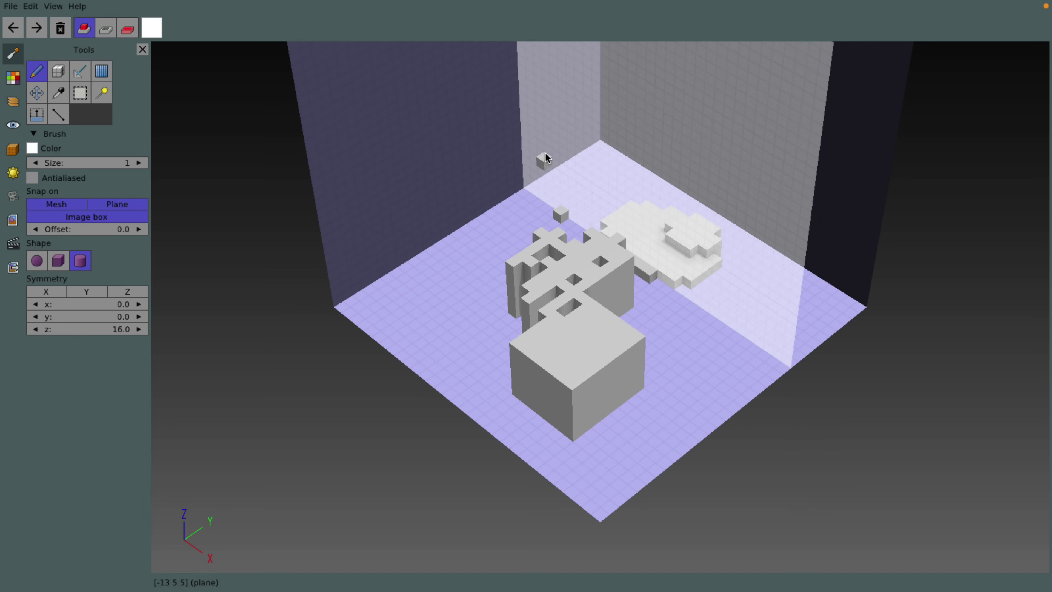
pyautogui.moveTo(643, 99)
pyautogui.mouseDown()
pyautogui.moveTo(646, 149)
pyautogui.moveTo(608, 92)
pyautogui.moveTo(589, 87)
pyautogui.moveTo(616, 128)
pyautogui.mouseUp()
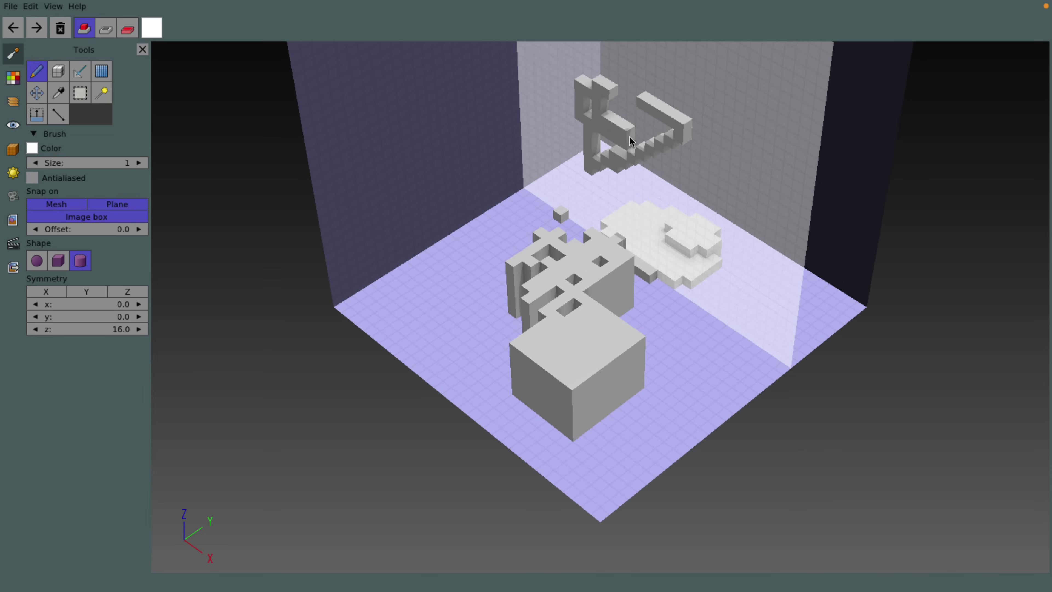
pyautogui.scroll(-5, 634, 144)
pyautogui.scroll(-1, 634, 145)
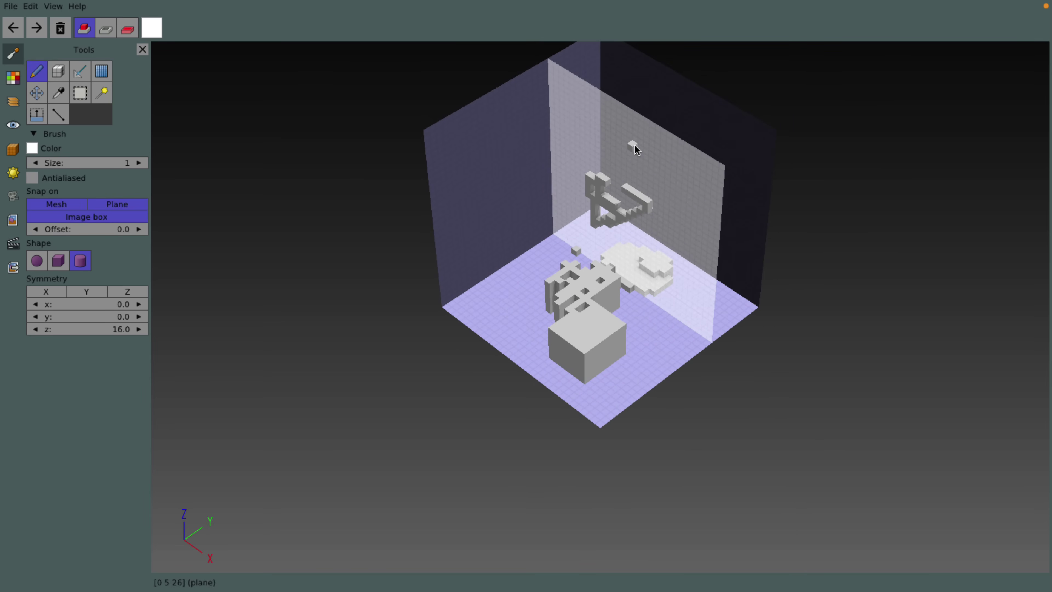
pyautogui.moveTo(636, 145)
pyautogui.mouseDown()
pyautogui.moveTo(674, 157)
pyautogui.moveTo(686, 183)
pyautogui.moveTo(672, 204)
pyautogui.mouseUp()
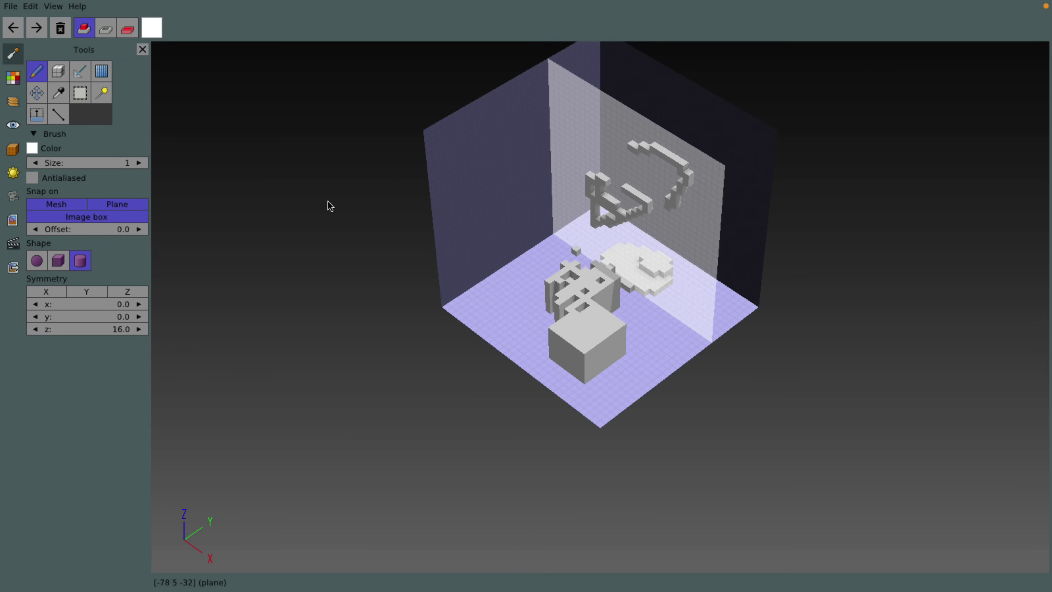
# Pick light lavender from the DB32 palette and place lavender voxels beside the block.
pyautogui.click(15, 82)
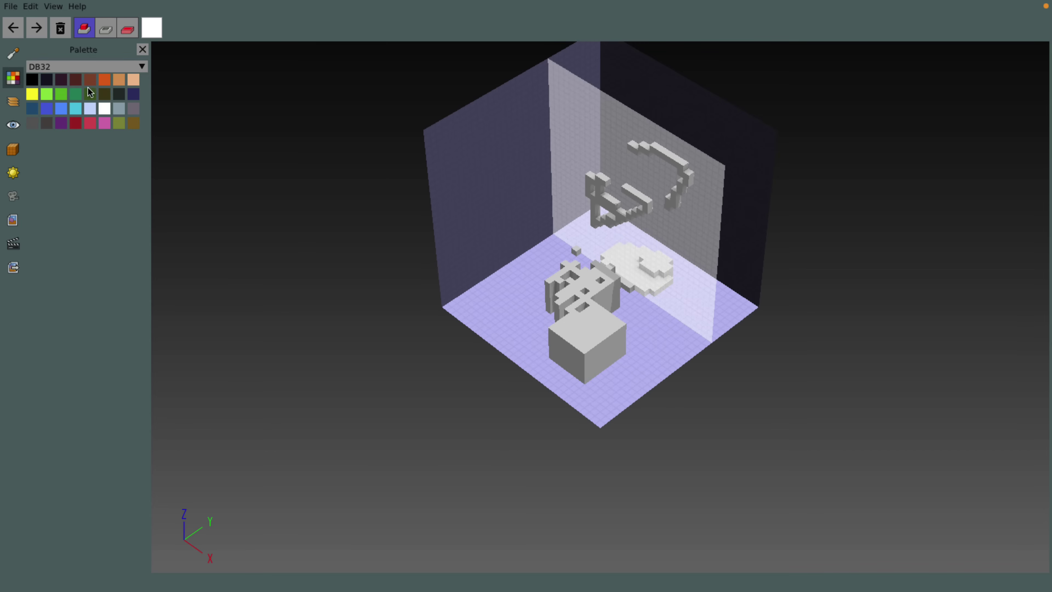
pyautogui.click(133, 67)
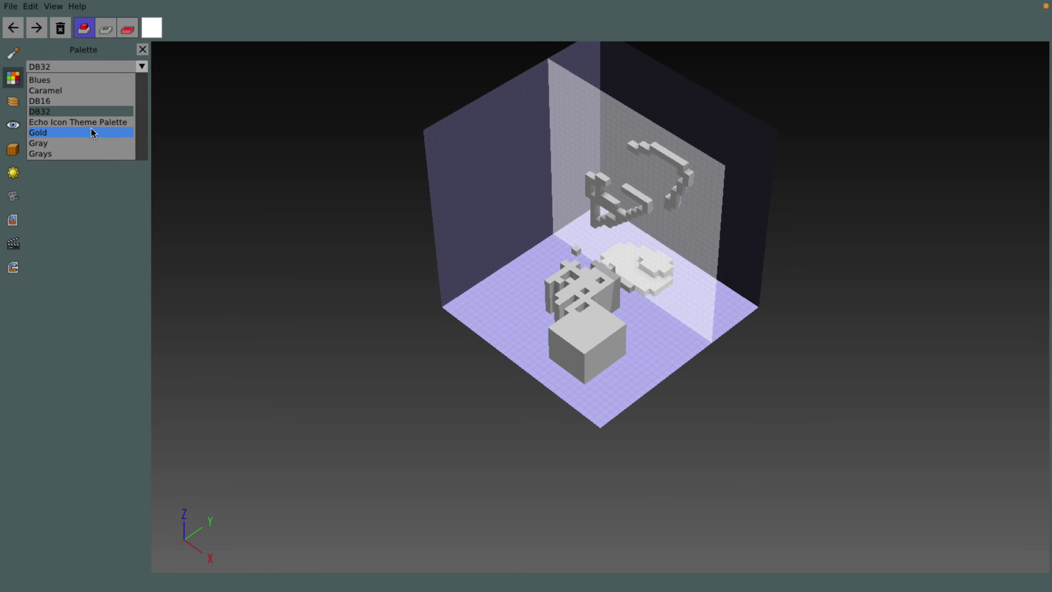
pyautogui.scroll(-3, 91, 128)
pyautogui.scroll(3, 91, 128)
pyautogui.scroll(-3, 92, 128)
pyautogui.scroll(3, 93, 132)
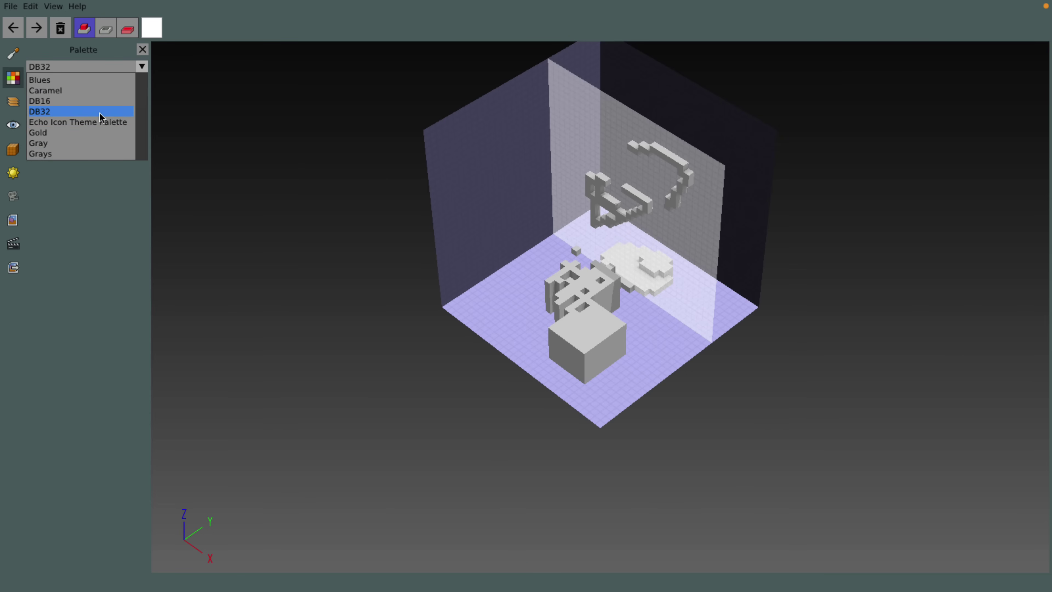
pyautogui.click(98, 198)
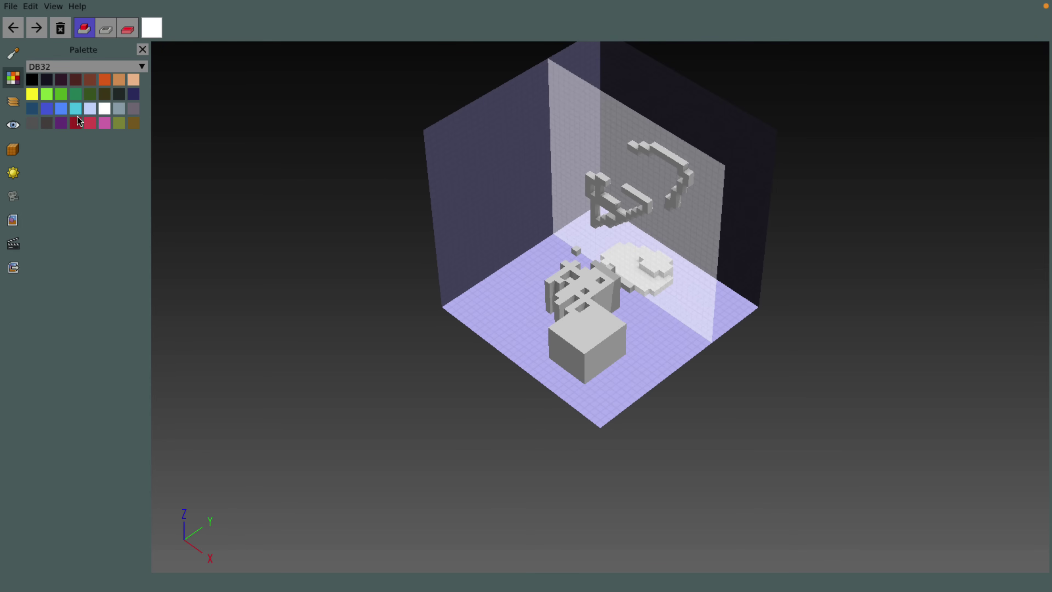
pyautogui.click(91, 111)
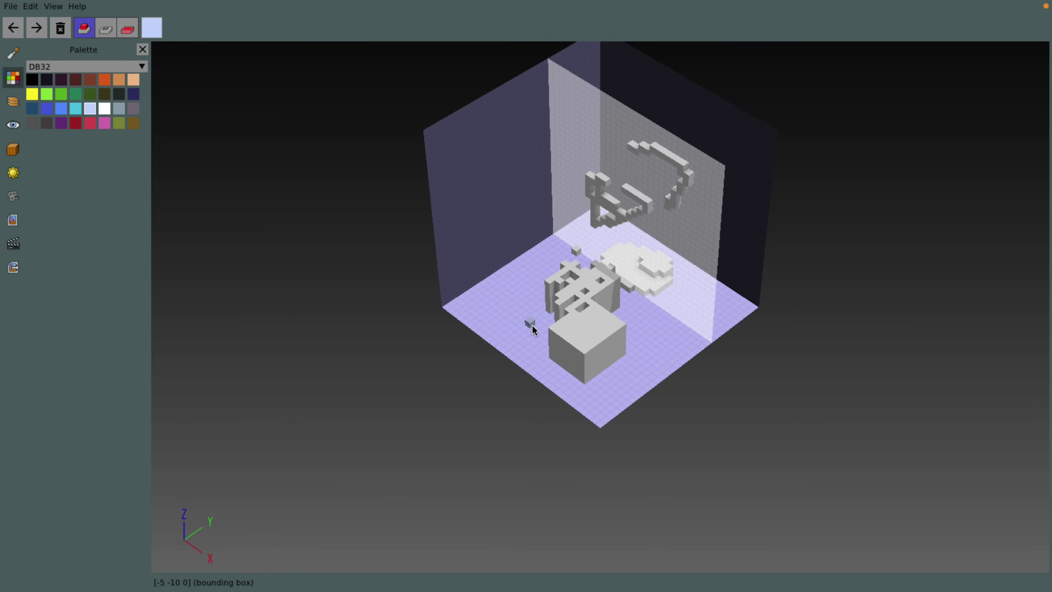
pyautogui.click(516, 306)
pyautogui.click(12, 53)
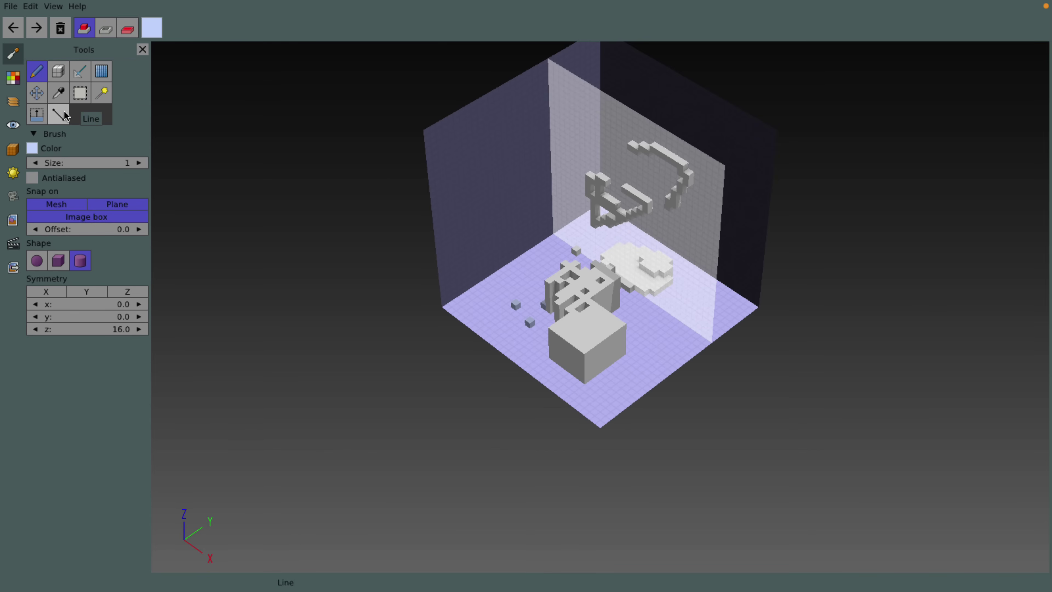
# Raise the voxel contents slightly with the Move tool.
pyautogui.click(37, 93)
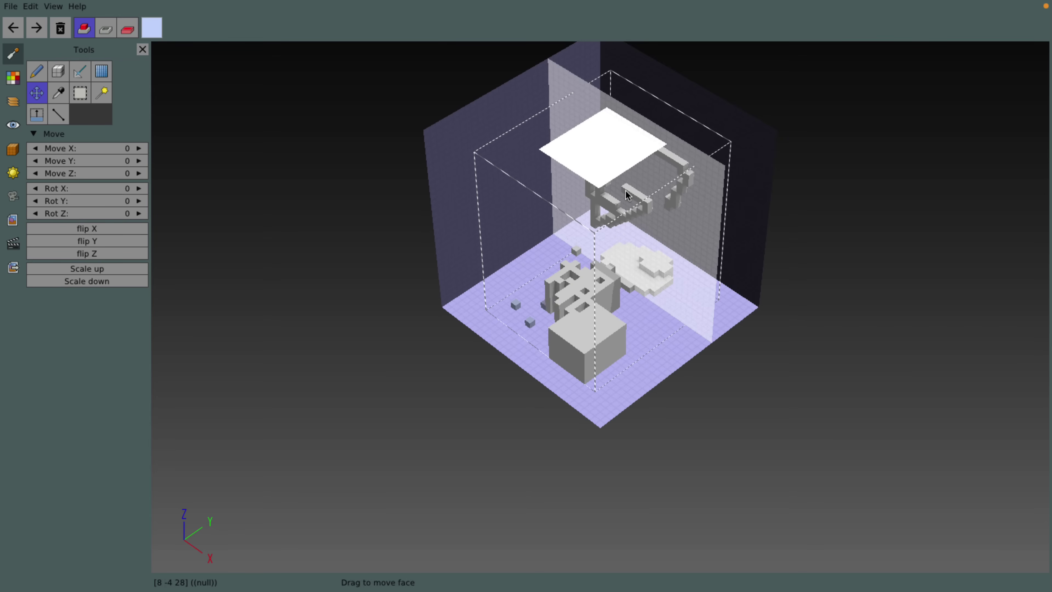
pyautogui.moveTo(622, 187); pyautogui.dragTo(645, 167)
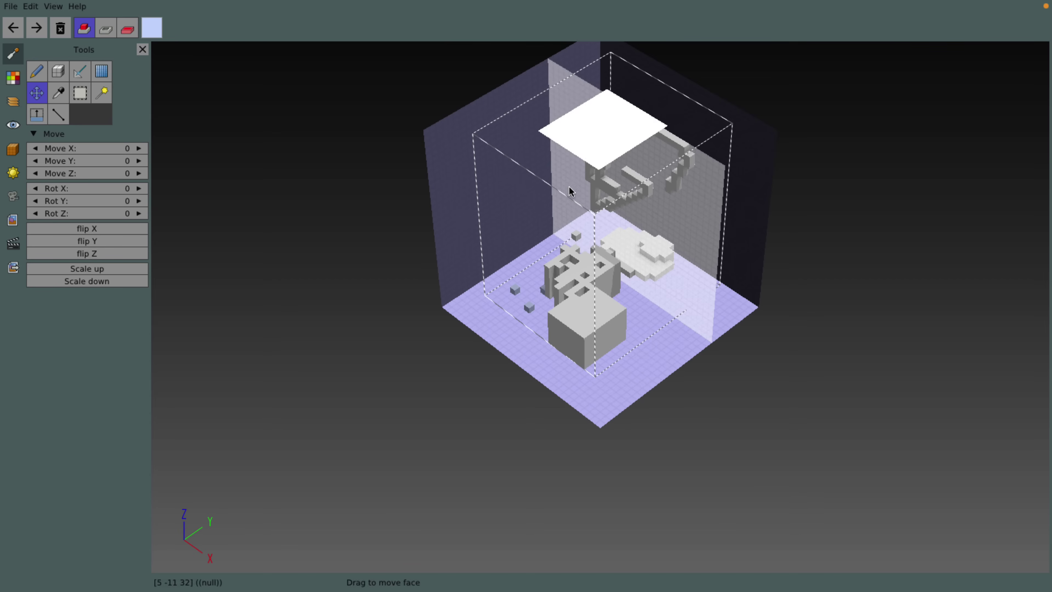
pyautogui.click(13, 106)
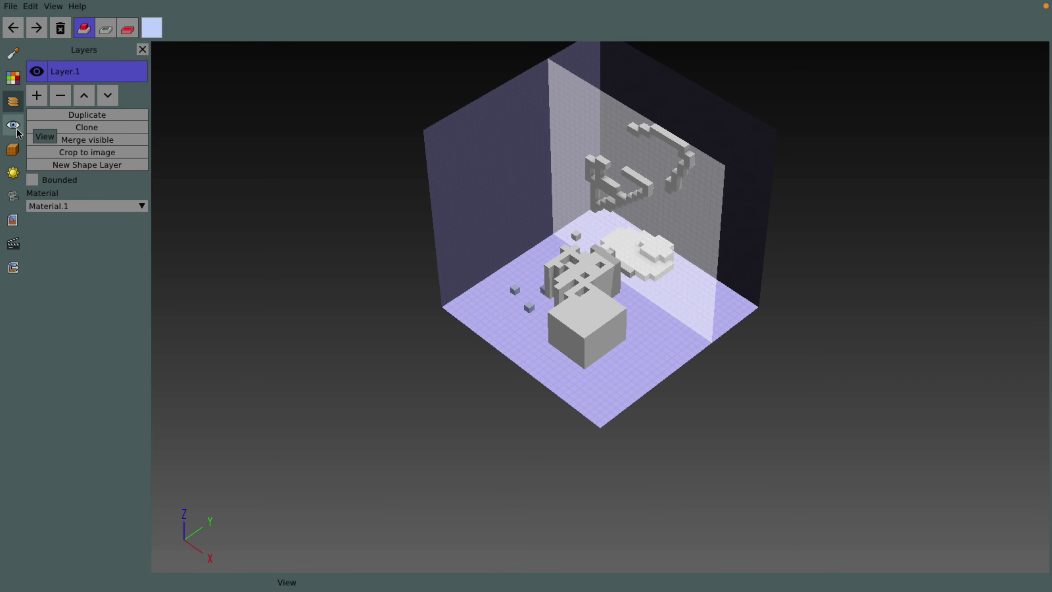
# Create Material.2 with Metallic 0.6 and Roughness 0.7.
pyautogui.click(16, 154)
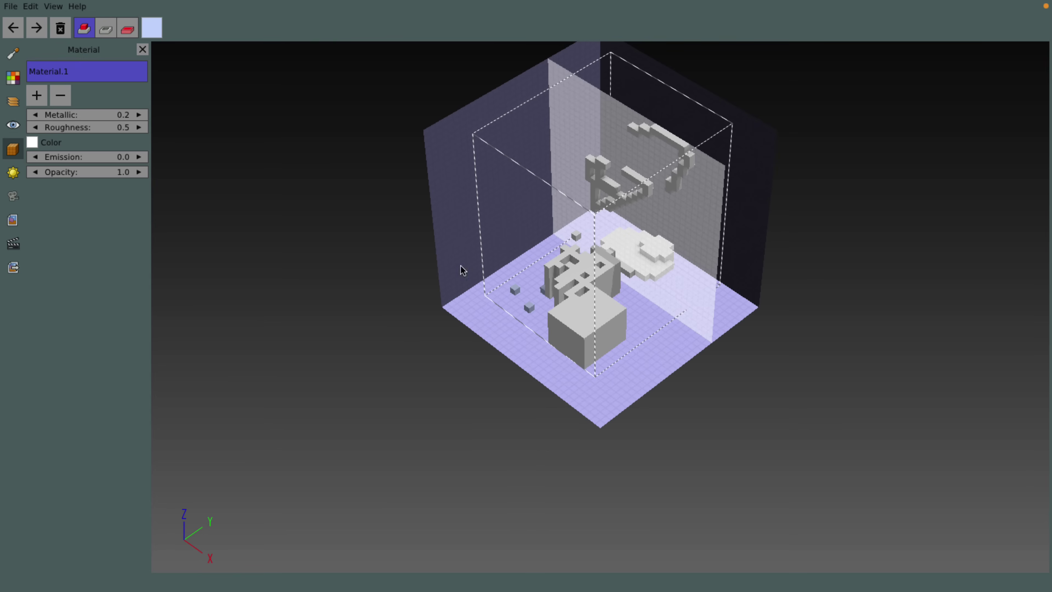
pyautogui.click(35, 99)
pyautogui.click(71, 140)
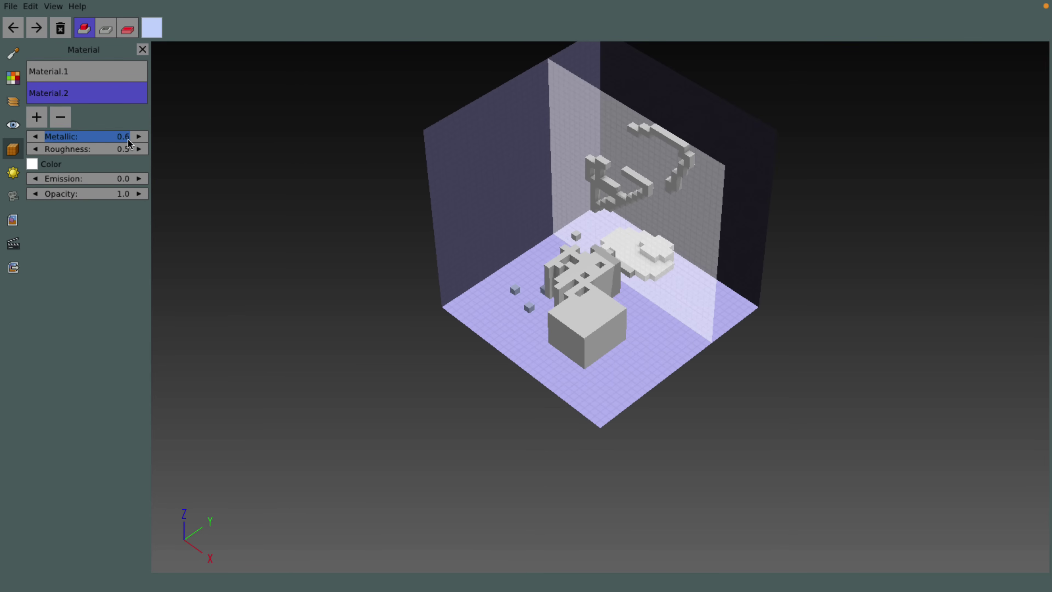
pyautogui.moveTo(85, 151); pyautogui.dragTo(109, 154)
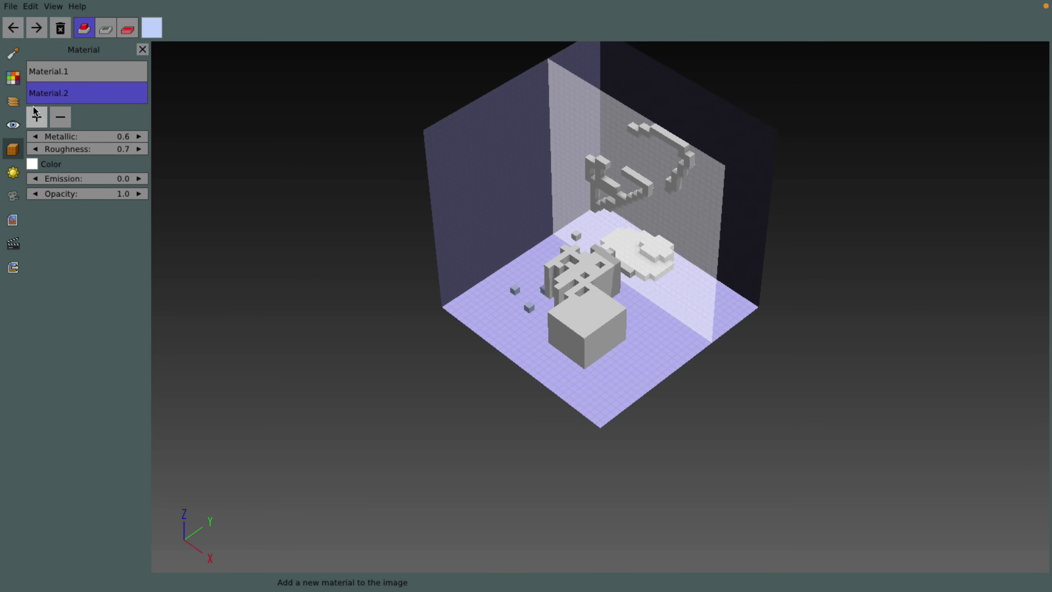
# Assign Material.2 to Layer.1.
pyautogui.click(13, 103)
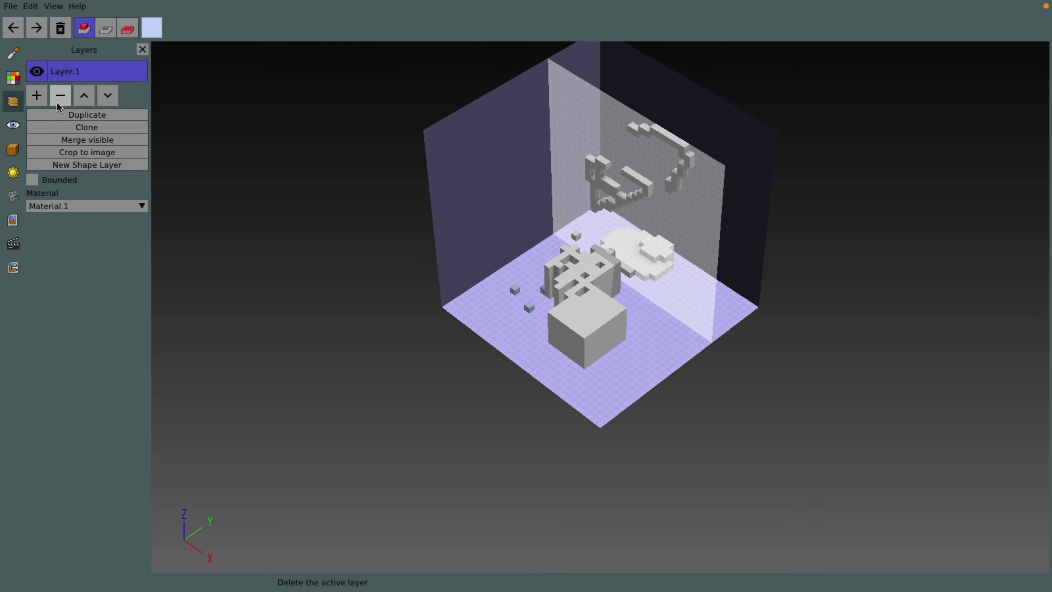
pyautogui.click(119, 205)
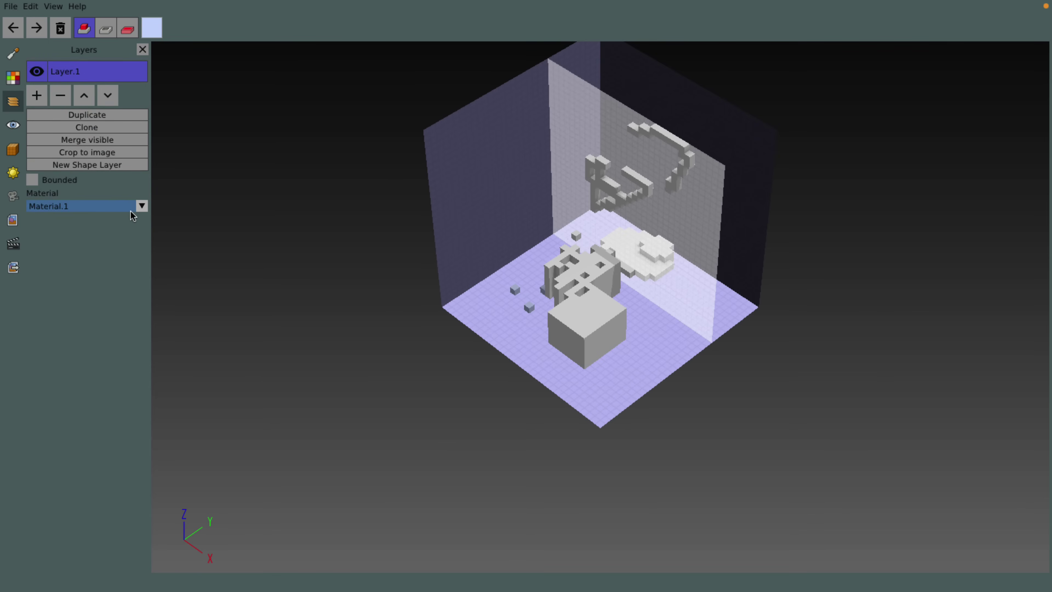
pyautogui.click(90, 229)
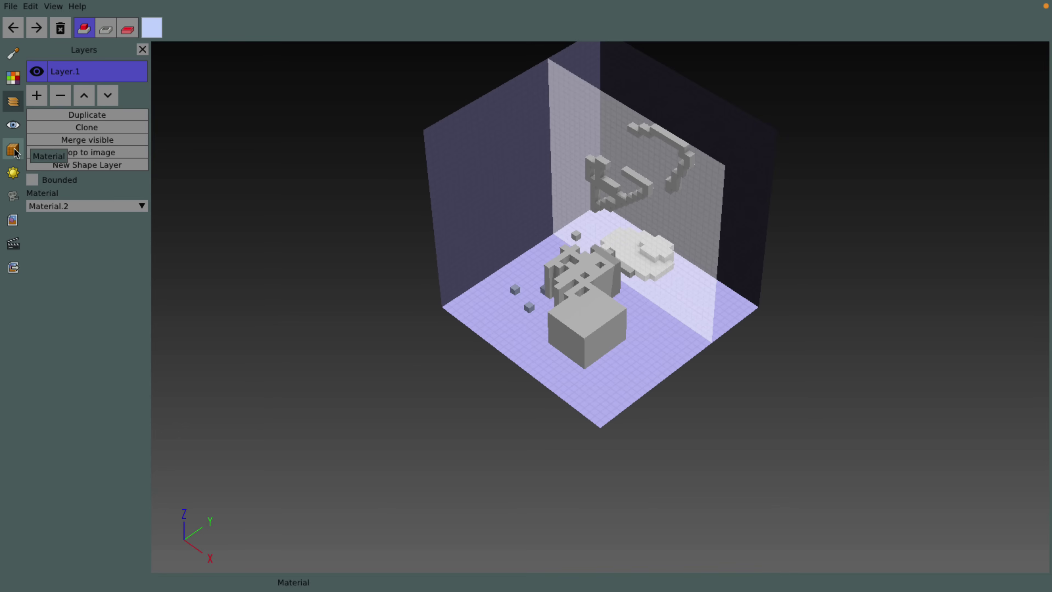
# Start a Magica Voxel import and browse to the Temp/mmmm/vox folder.
pyautogui.click(14, 178)
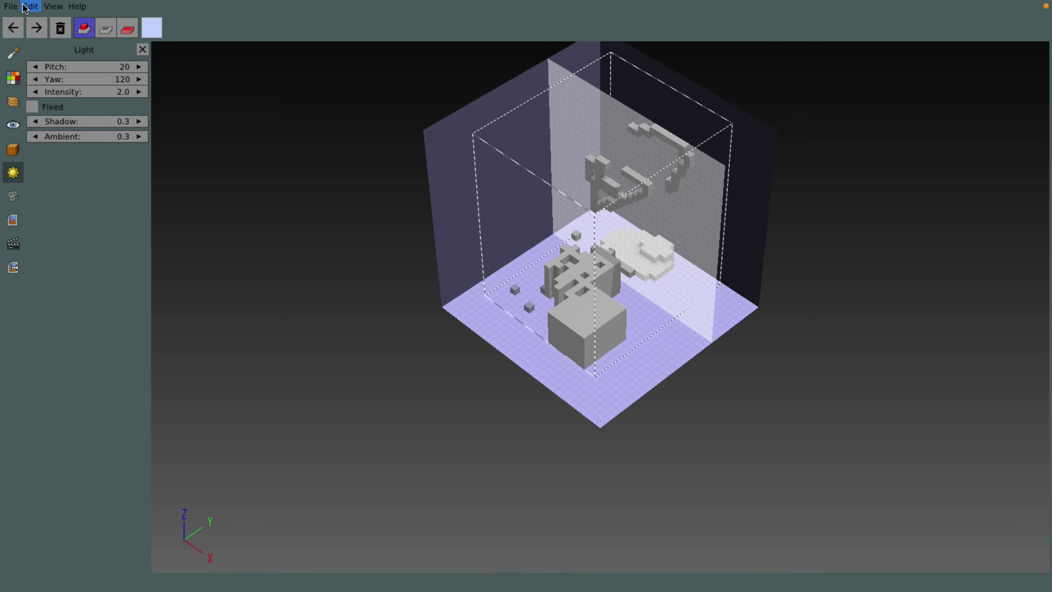
pyautogui.click(11, 6)
pyautogui.moveTo(34, 69)
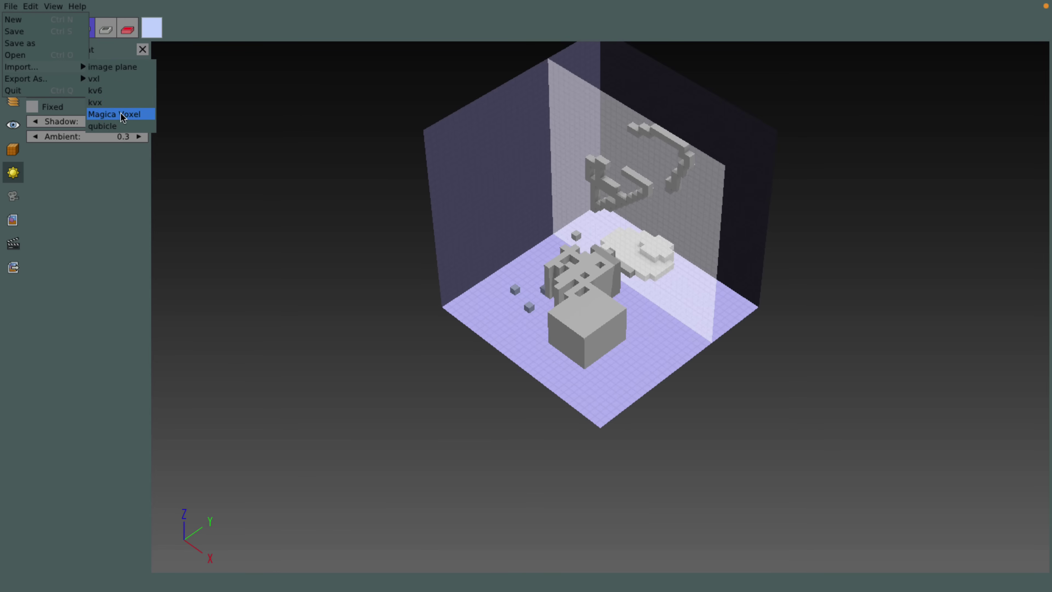
pyautogui.click(130, 117)
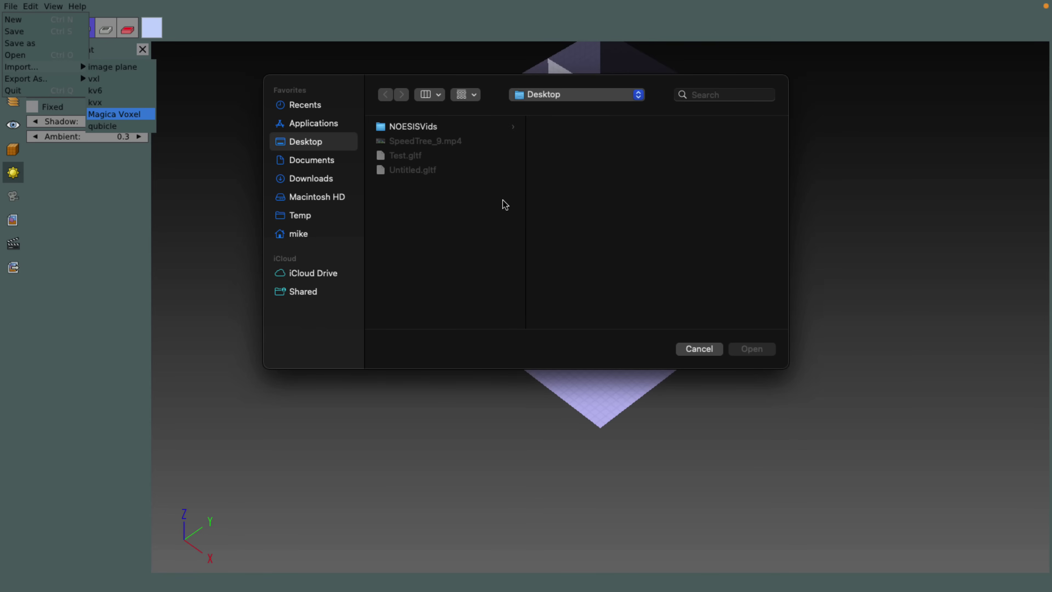
pyautogui.click(300, 215)
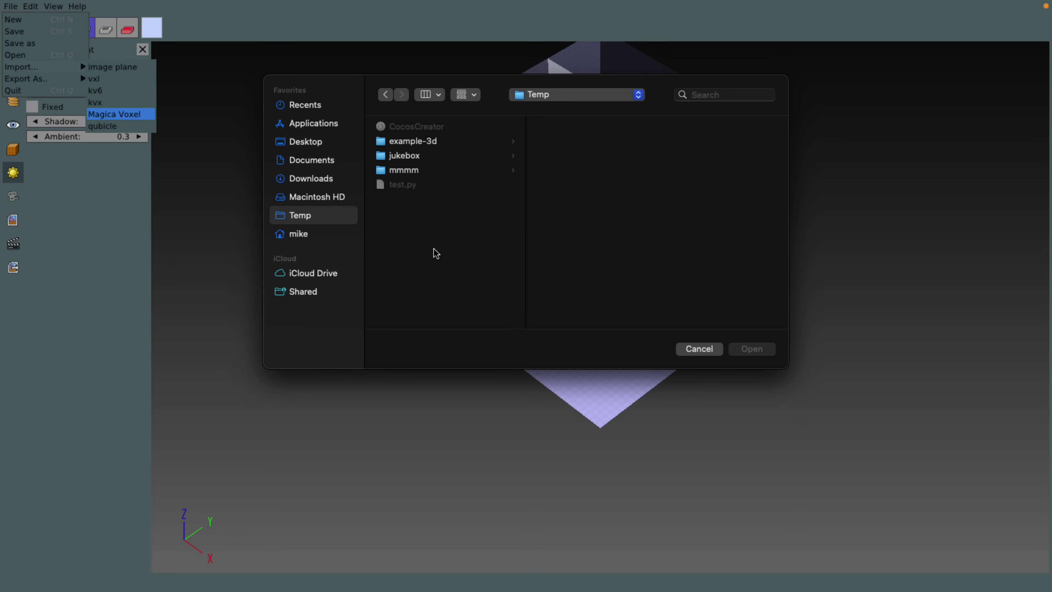
pyautogui.click(414, 174)
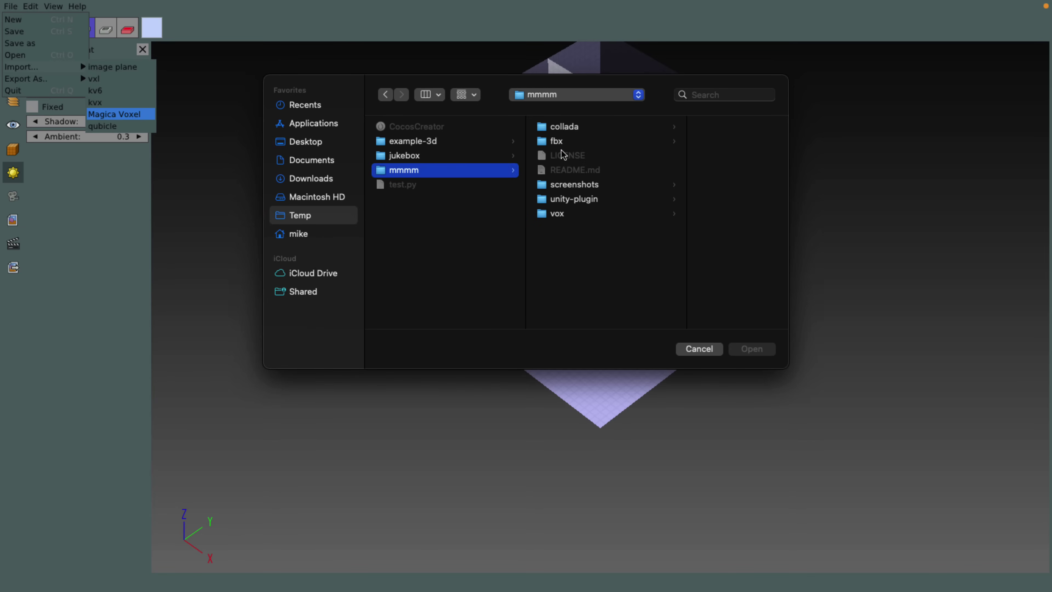
pyautogui.click(556, 214)
# Select scene_riot.vox in the file list and import it.
pyautogui.scroll(-5, 751, 223)
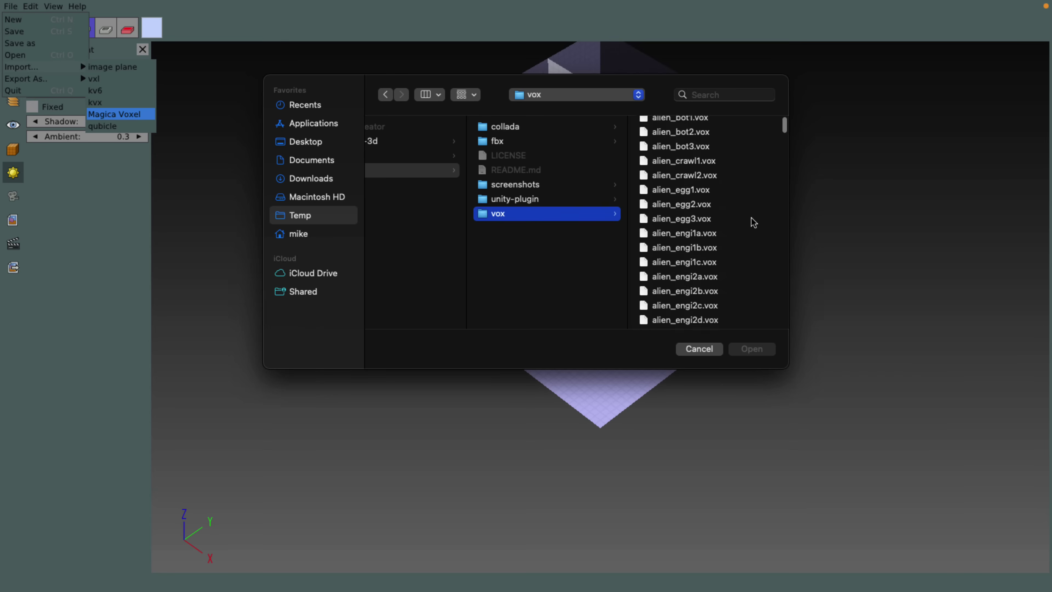
pyautogui.scroll(-10, 752, 223)
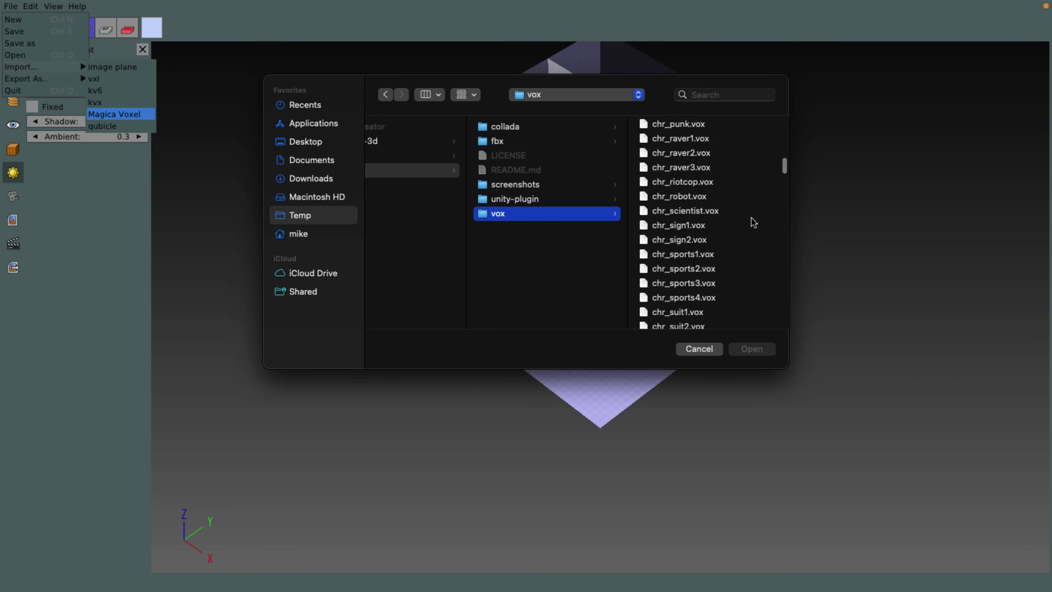
pyautogui.scroll(-10, 753, 223)
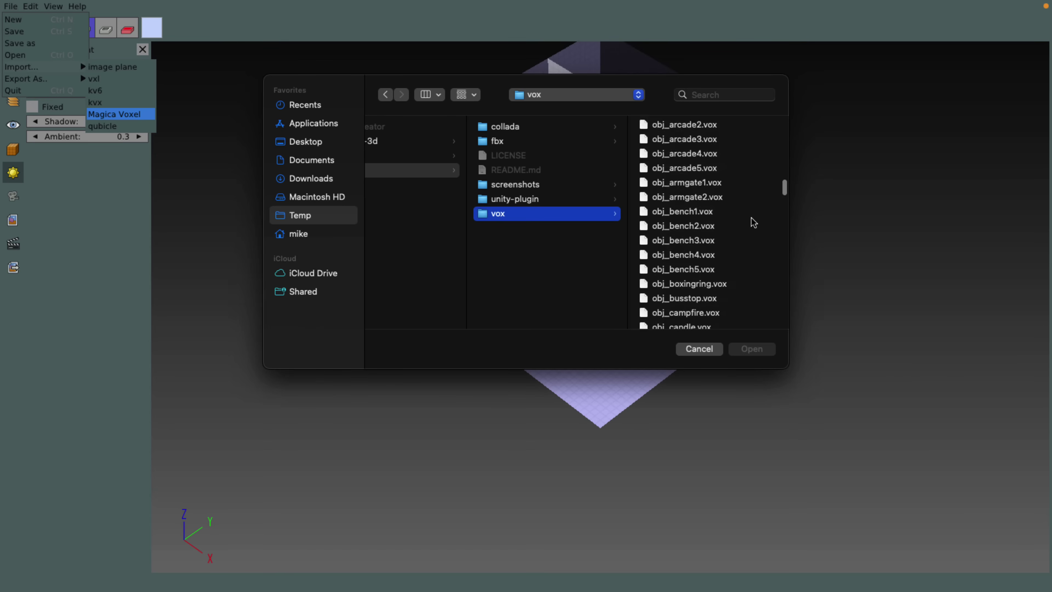
pyautogui.scroll(-15, 752, 223)
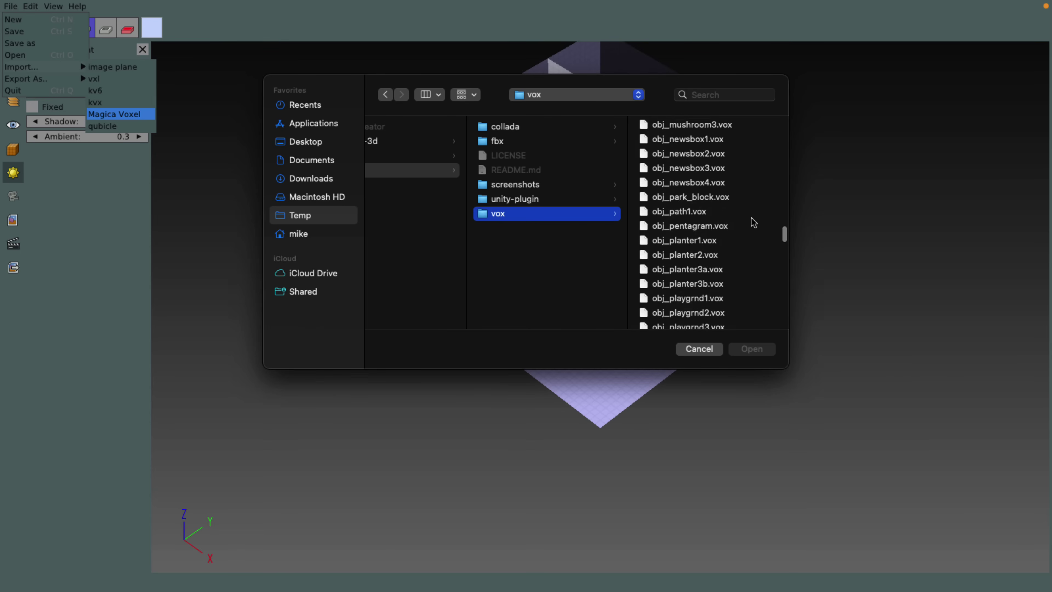
pyautogui.moveTo(784, 244); pyautogui.dragTo(791, 309)
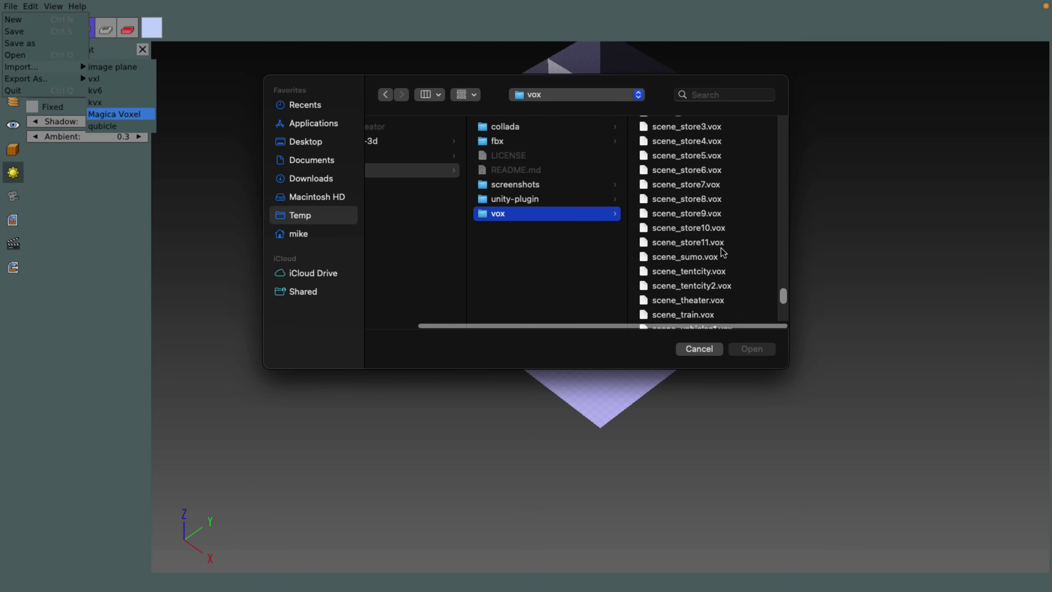
pyautogui.scroll(6, 723, 252)
pyautogui.scroll(5, 722, 253)
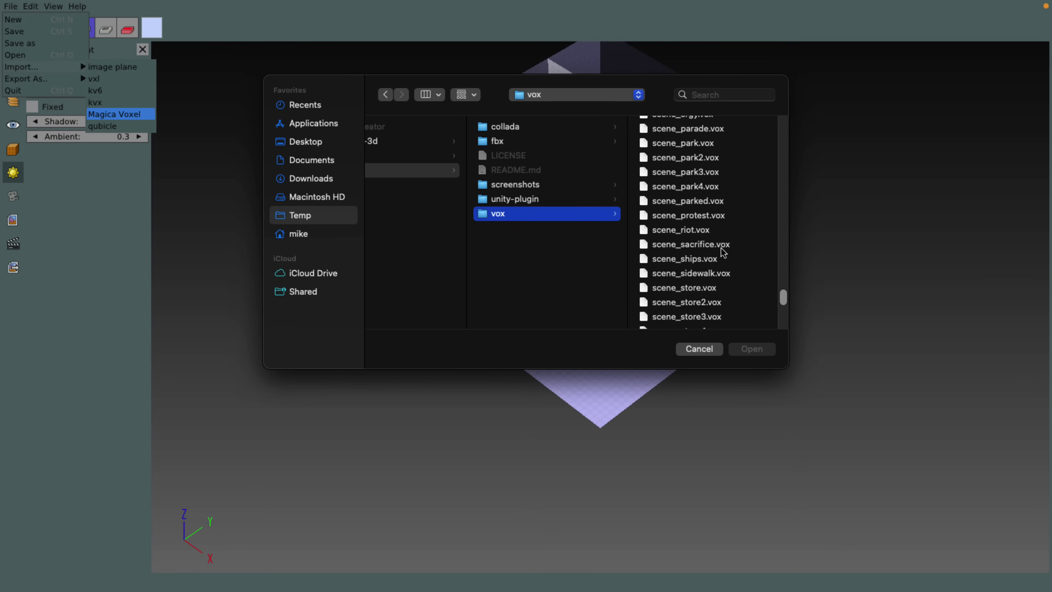
pyautogui.scroll(-3, 723, 253)
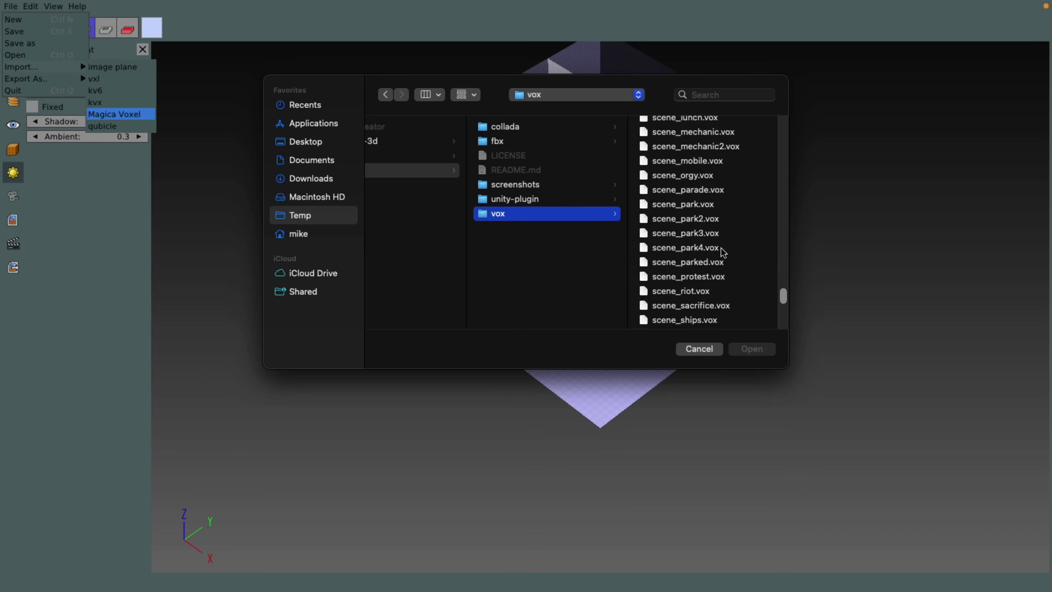
pyautogui.click(679, 280)
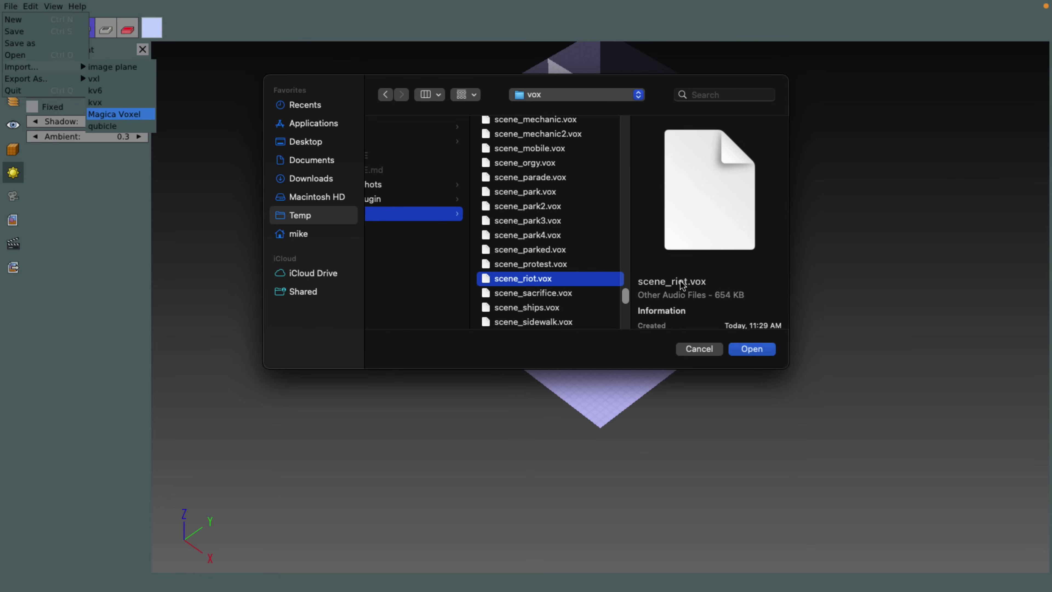
pyautogui.click(753, 349)
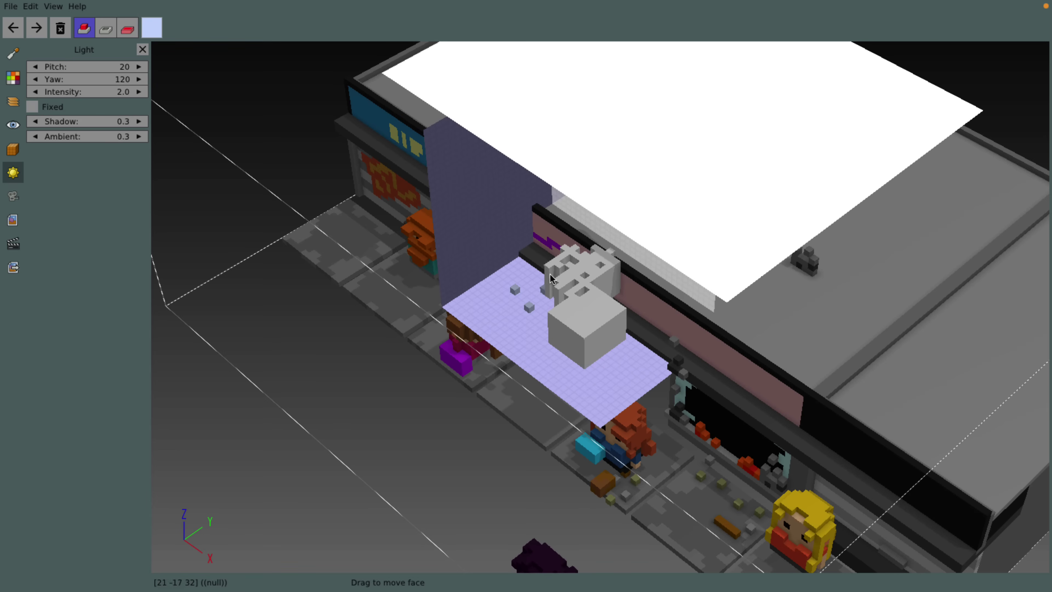
# Clear the scene with File > New for an empty project.
pyautogui.click(13, 101)
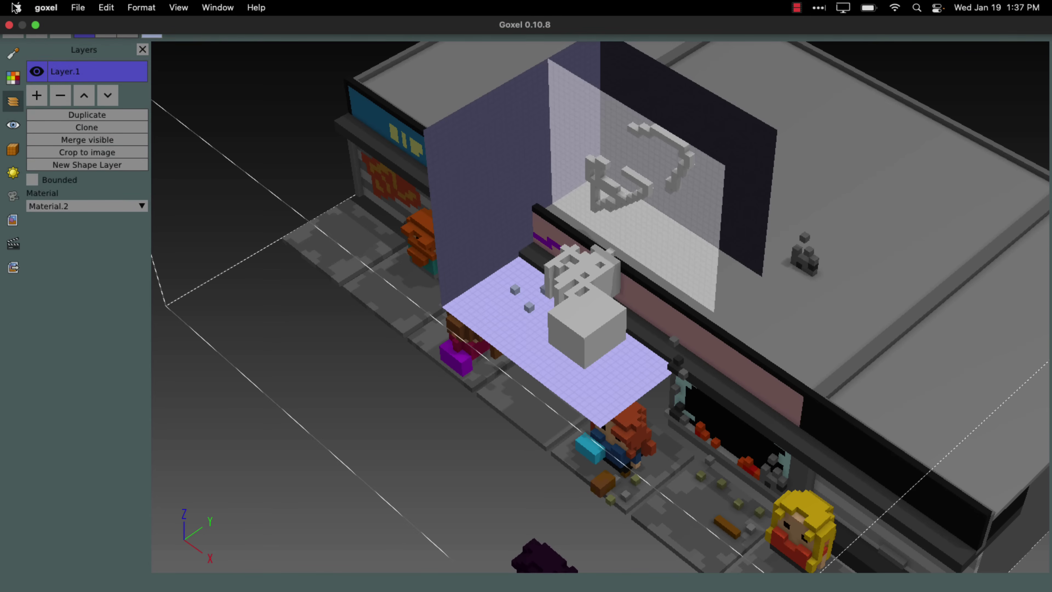
pyautogui.click(10, 5)
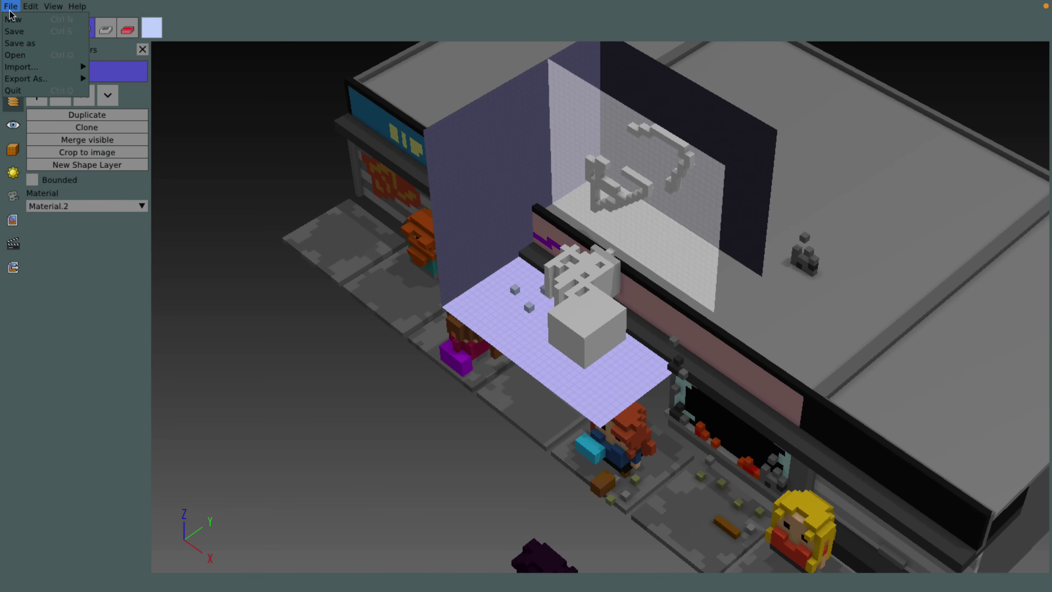
pyautogui.click(16, 21)
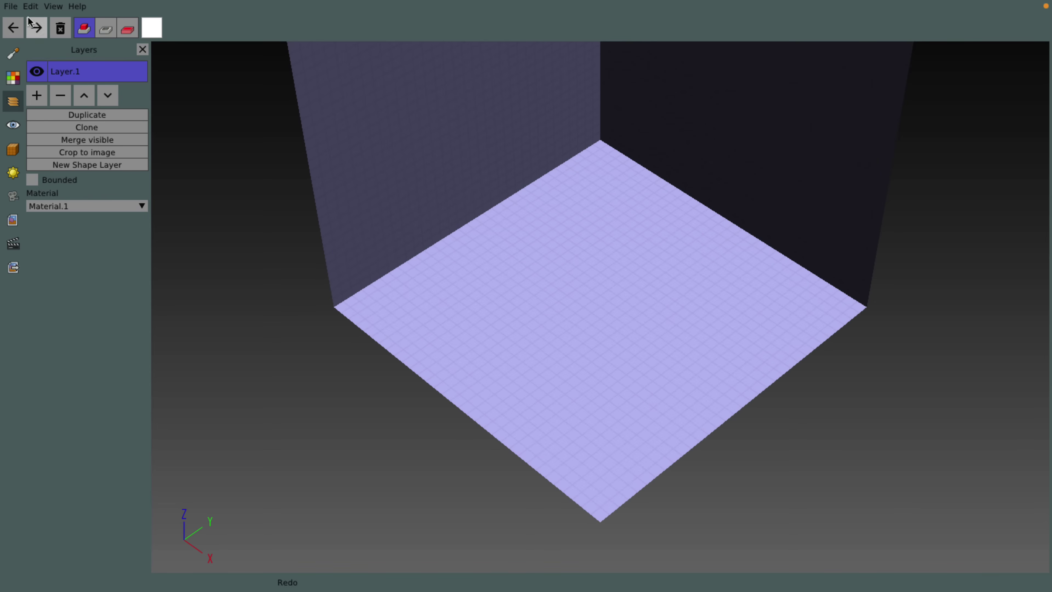
# Import scene_riot.vox as a Magica Voxel file into the new project.
pyautogui.click(9, 6)
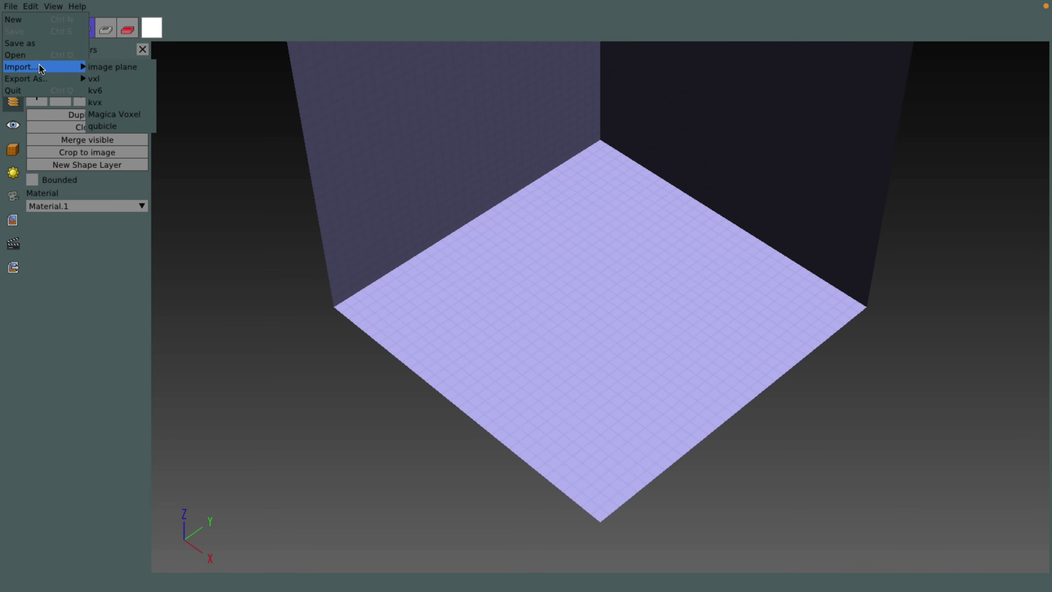
pyautogui.click(109, 118)
pyautogui.scroll(-20, 448, 209)
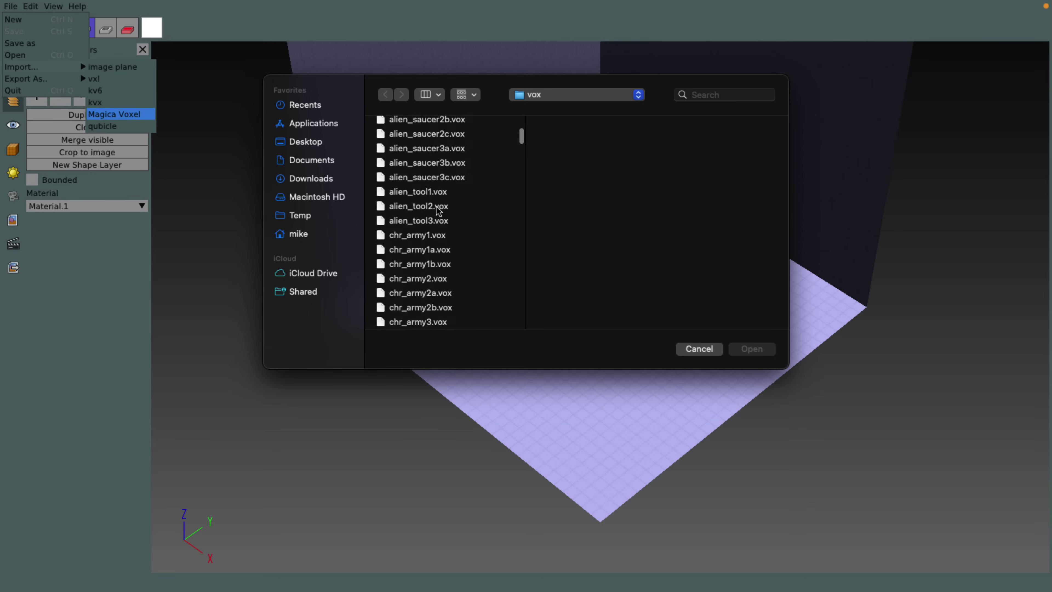
pyautogui.scroll(-20, 438, 210)
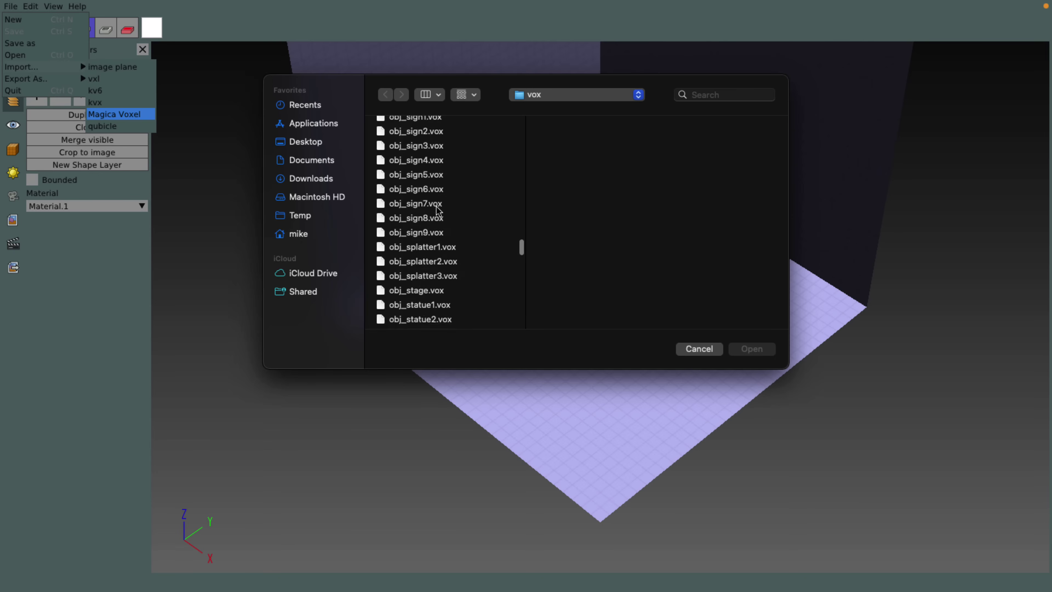
pyautogui.scroll(-10, 438, 210)
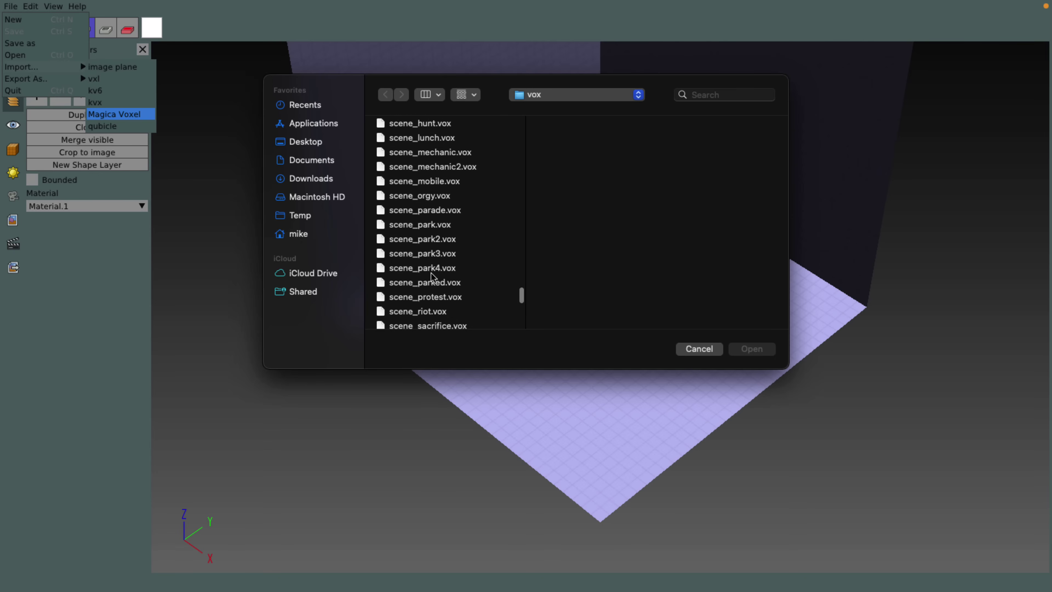
pyautogui.click(422, 312)
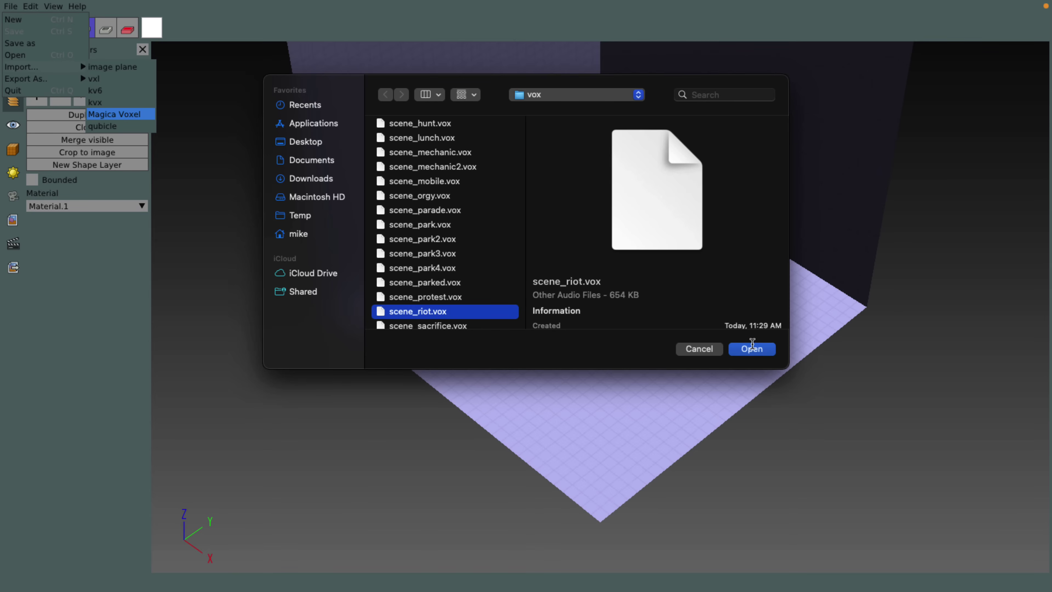
pyautogui.click(752, 349)
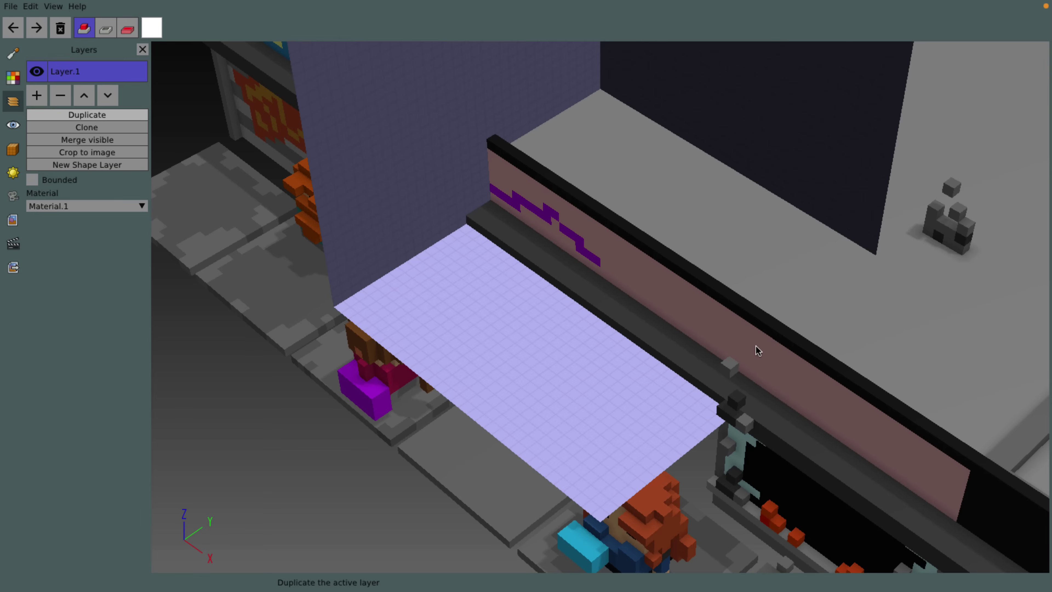
# Check Hide box in the View panel to remove the purple outline around the storefront.
pyautogui.scroll(3, 653, 299)
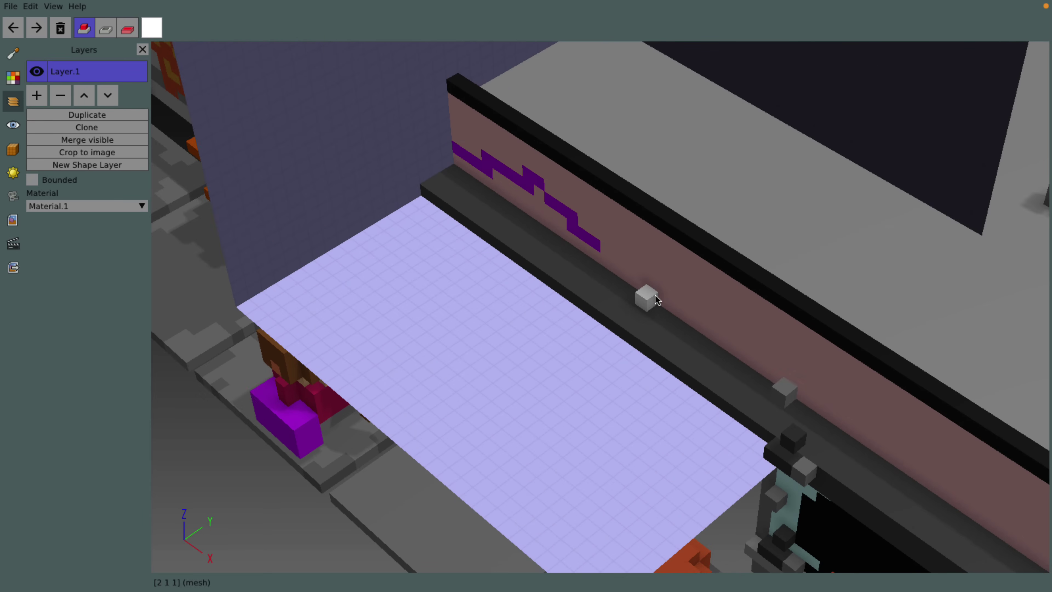
pyautogui.scroll(2, 655, 298)
pyautogui.scroll(-10, 655, 298)
pyautogui.scroll(3, 655, 299)
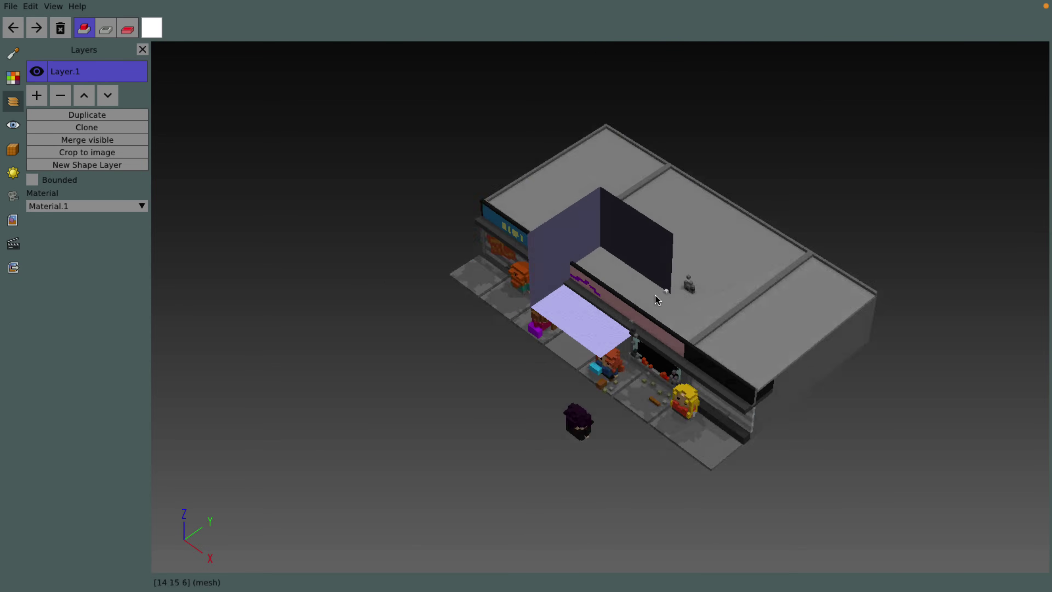
pyautogui.scroll(3, 655, 295)
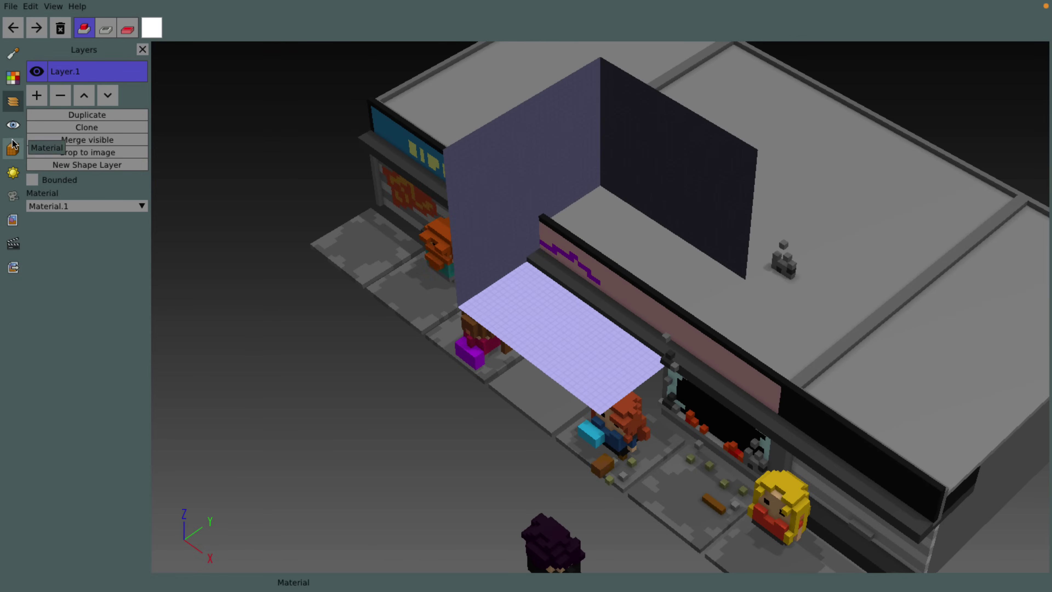
pyautogui.click(13, 125)
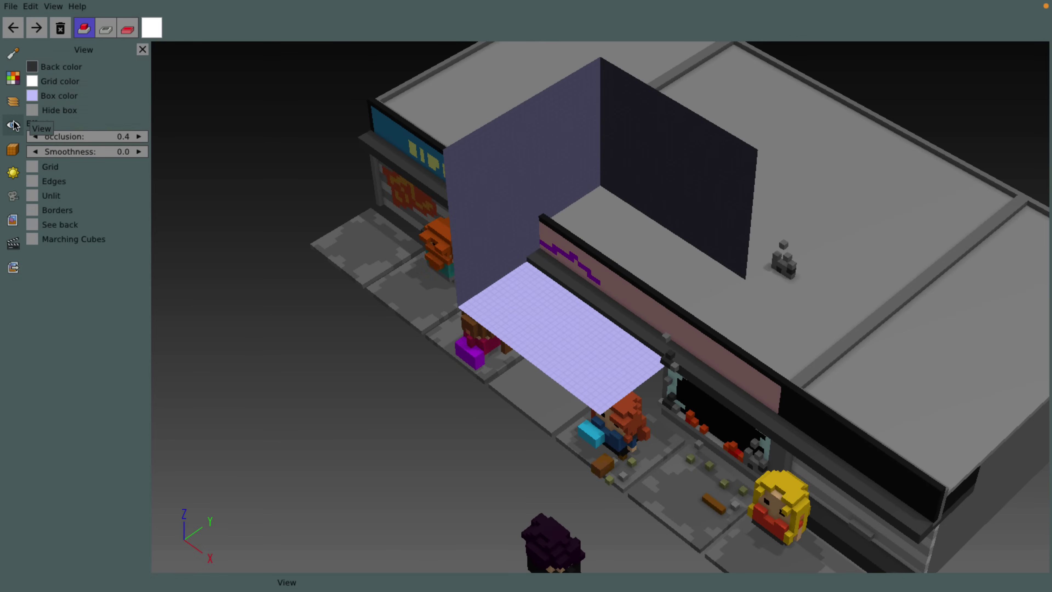
pyautogui.click(35, 111)
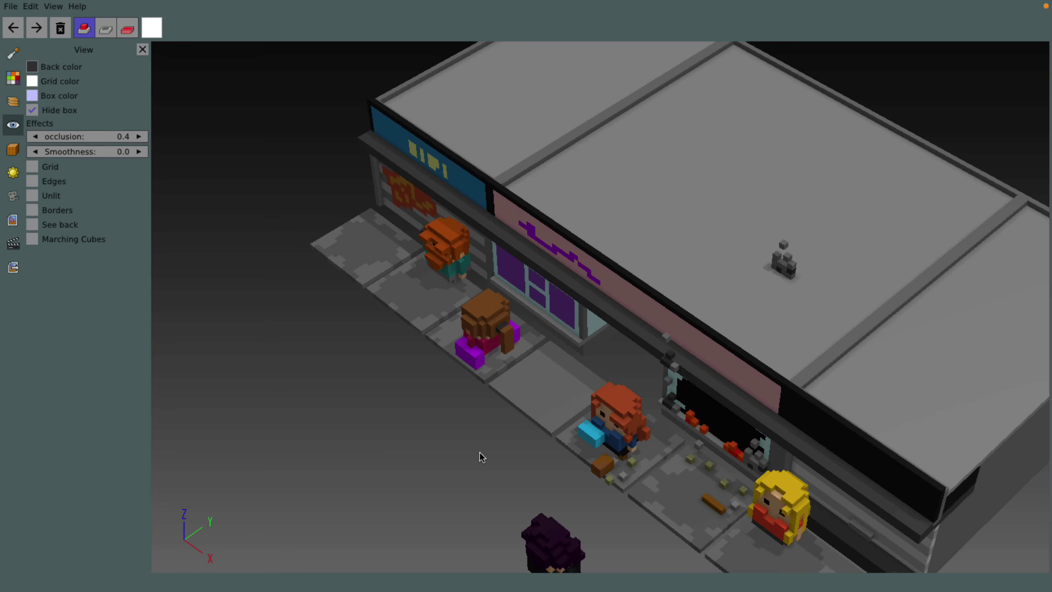
pyautogui.scroll(-2, 482, 457)
pyautogui.scroll(3, 482, 457)
pyautogui.scroll(-4, 481, 456)
pyautogui.scroll(5, 480, 456)
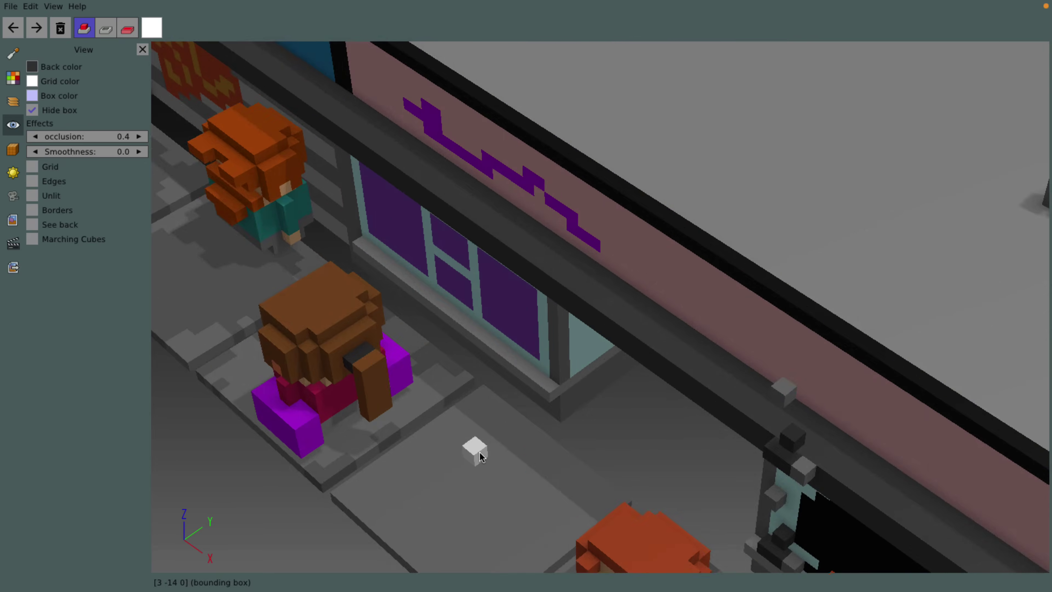
pyautogui.scroll(-5, 481, 456)
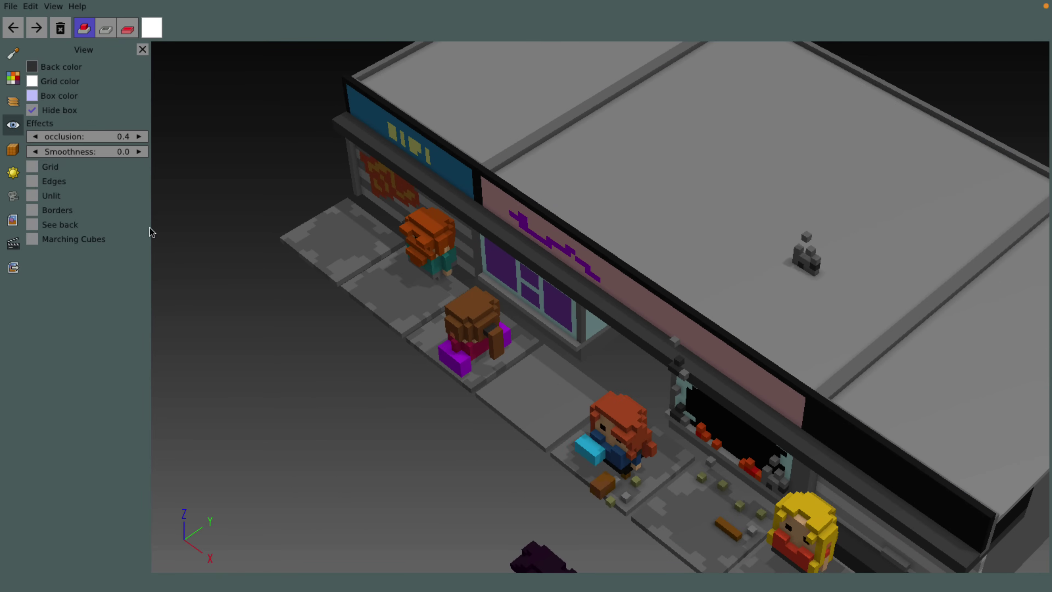
# Set the light to pitch 18, yaw 122, intensity 2.7, shadow 0.8, ambient 0.4.
pyautogui.click(13, 173)
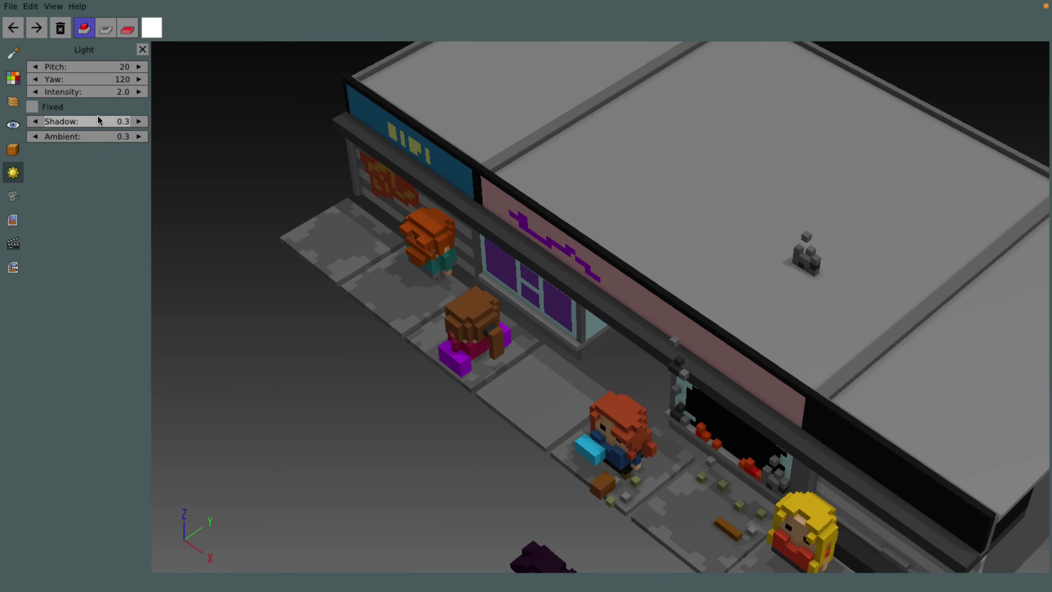
pyautogui.moveTo(86, 71); pyautogui.dragTo(143, 89)
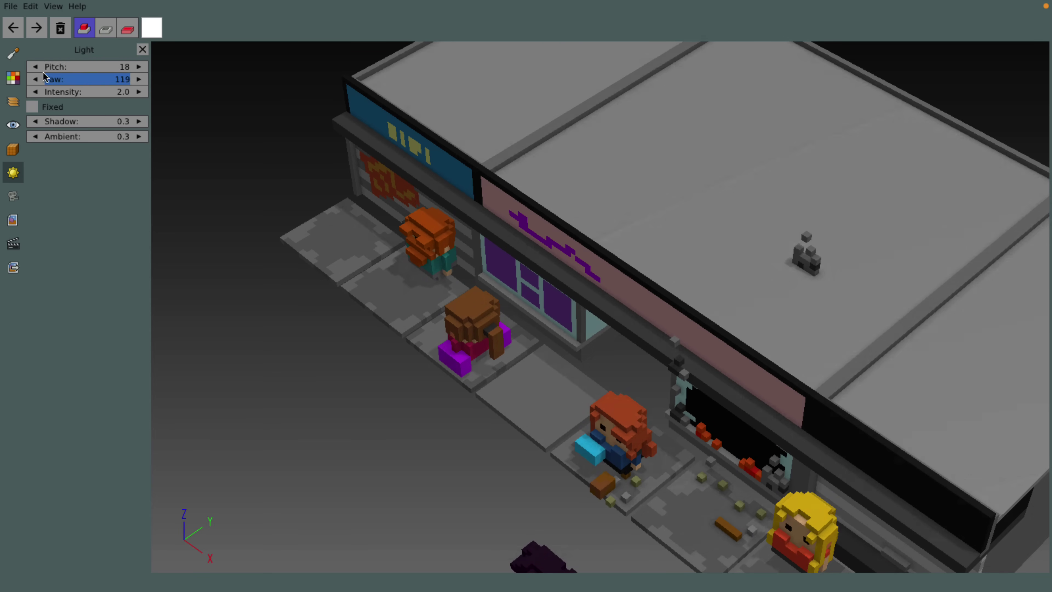
pyautogui.moveTo(46, 77); pyautogui.dragTo(166, 94)
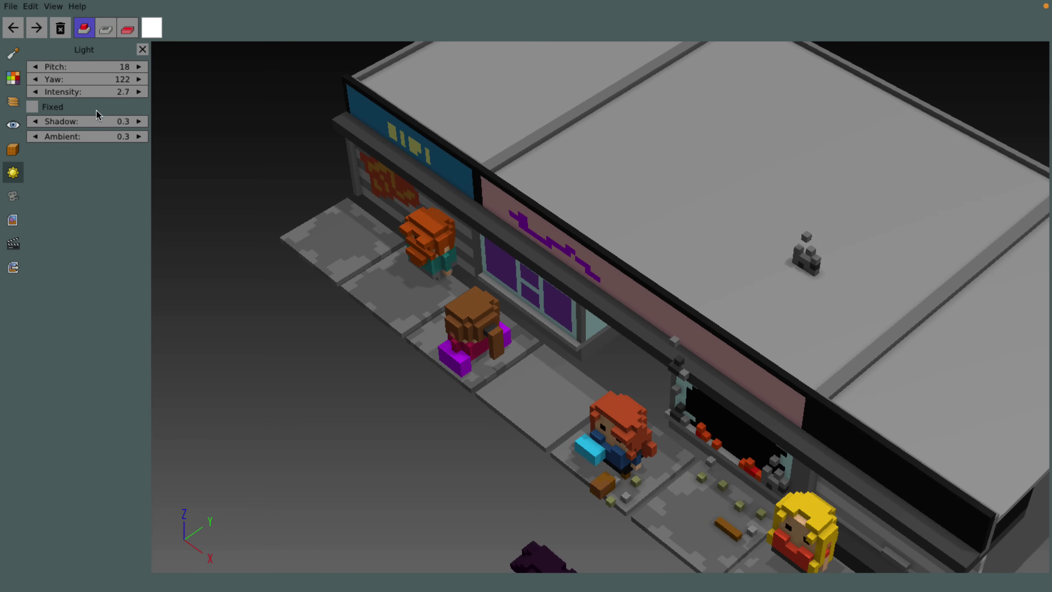
pyautogui.moveTo(85, 121); pyautogui.dragTo(101, 150)
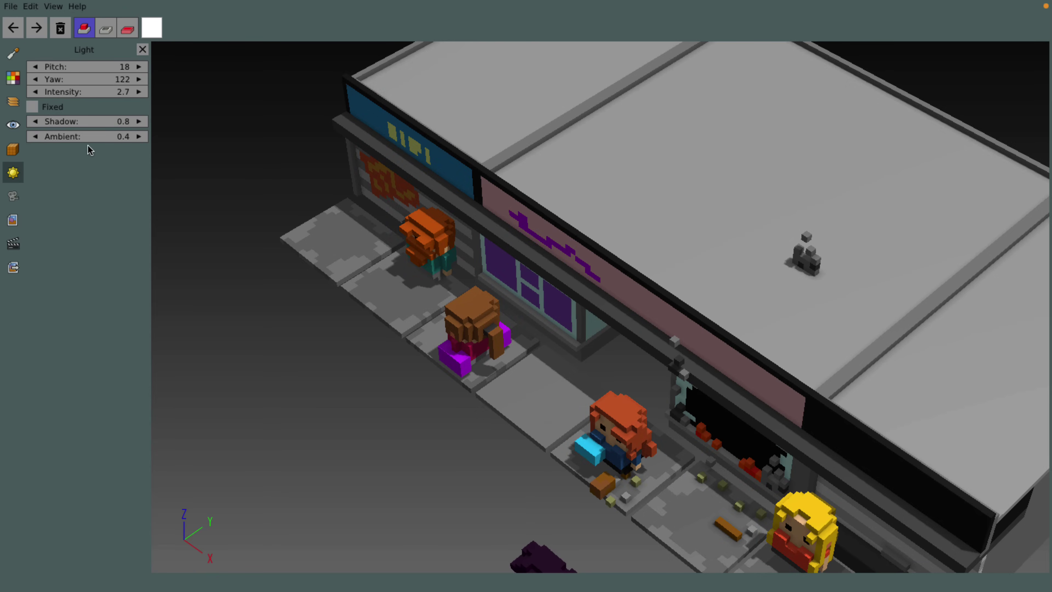
# View the storefront from the right, left, front and top camera presets, ending on front.
pyautogui.click(13, 195)
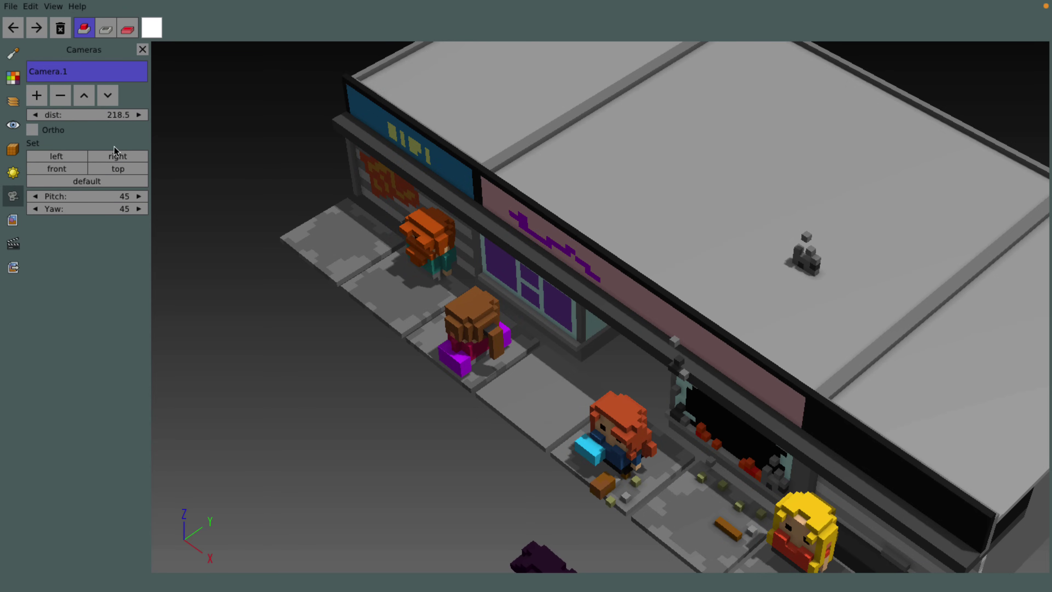
pyautogui.click(112, 158)
pyautogui.click(64, 157)
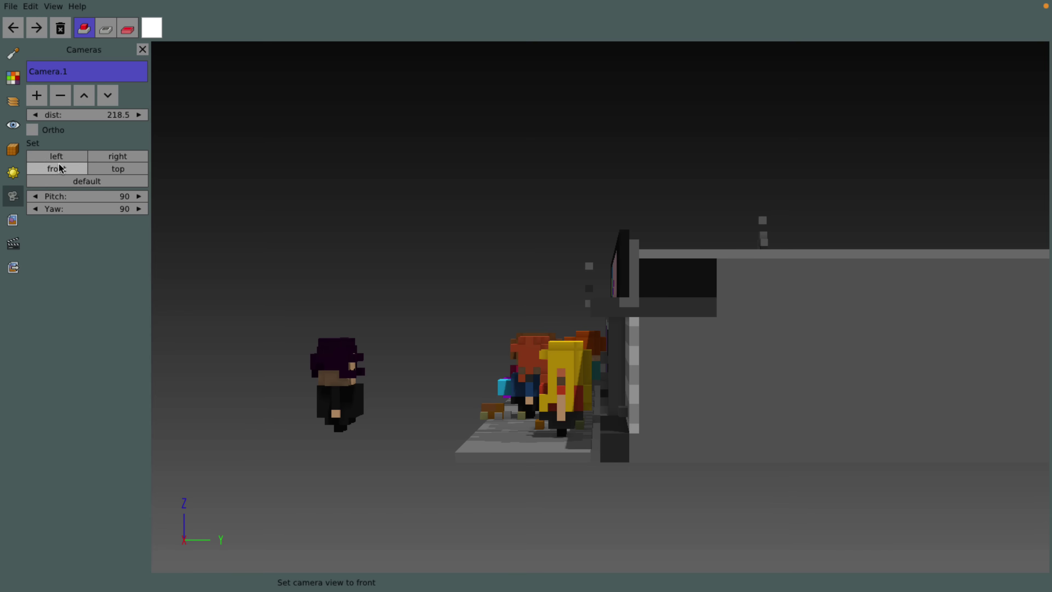
pyautogui.click(59, 168)
pyautogui.click(96, 169)
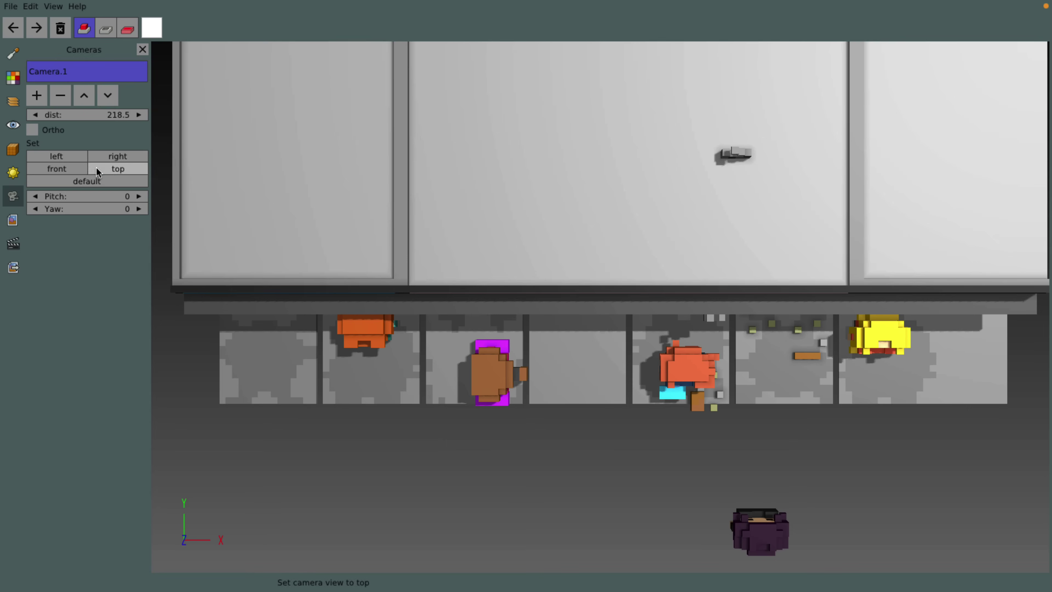
pyautogui.click(61, 169)
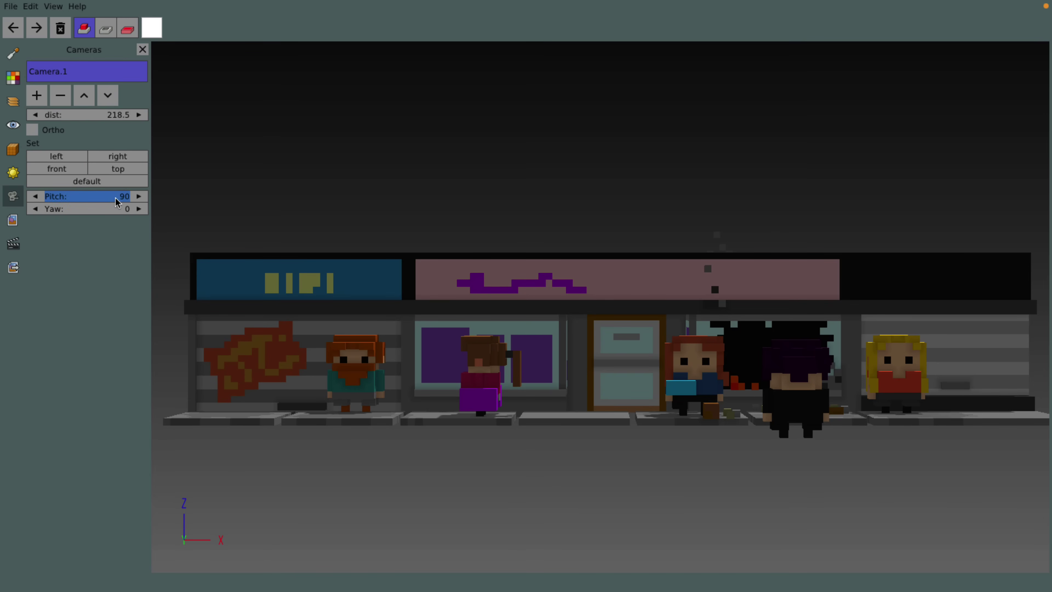
# Set the camera to pitch 81, yaw 44 and distance 241.
pyautogui.moveTo(118, 202); pyautogui.dragTo(3, 209)
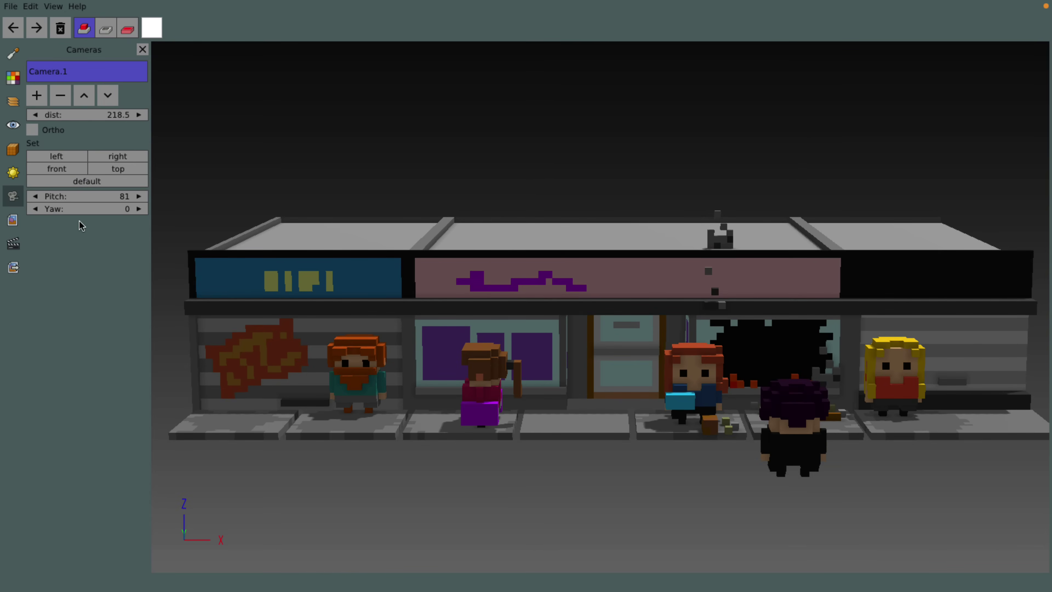
pyautogui.moveTo(81, 209); pyautogui.dragTo(507, 205)
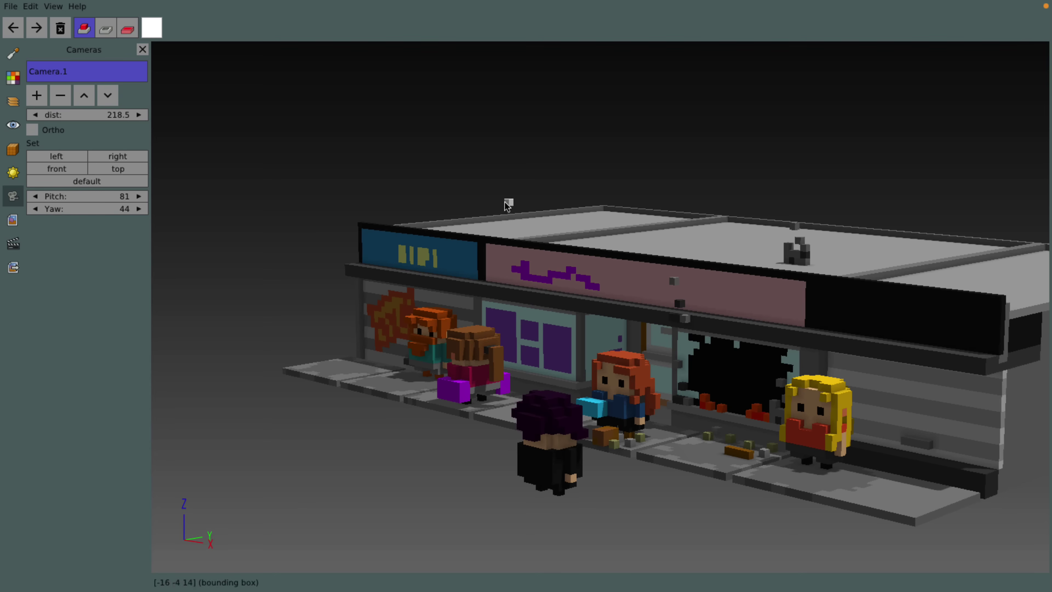
pyautogui.click(103, 120)
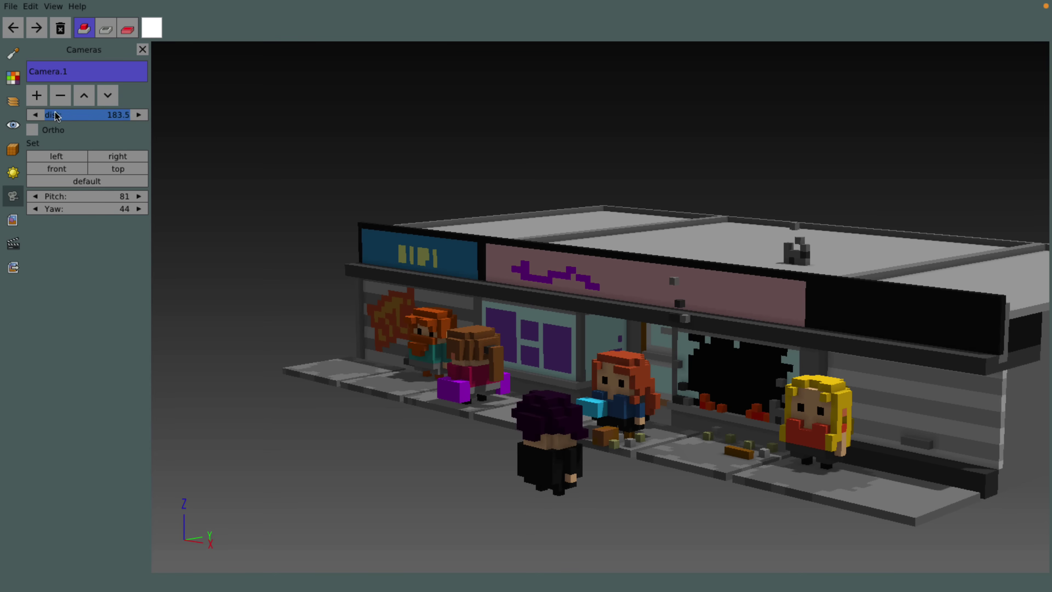
pyautogui.moveTo(56, 116); pyautogui.dragTo(153, 138)
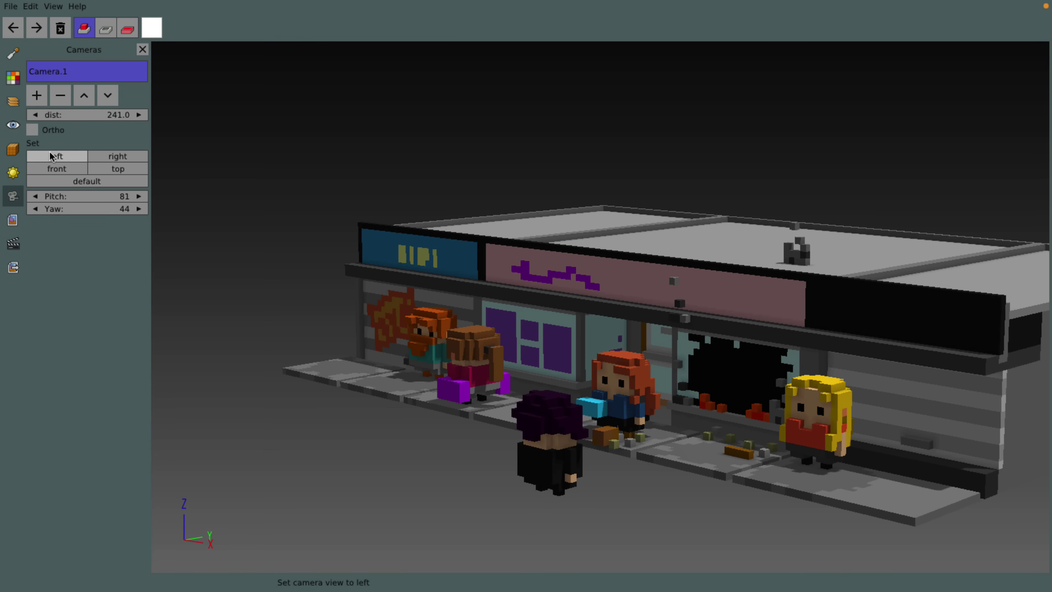
# Show render settings (512 samples) with World, Floor and Light sections expanded.
pyautogui.click(13, 221)
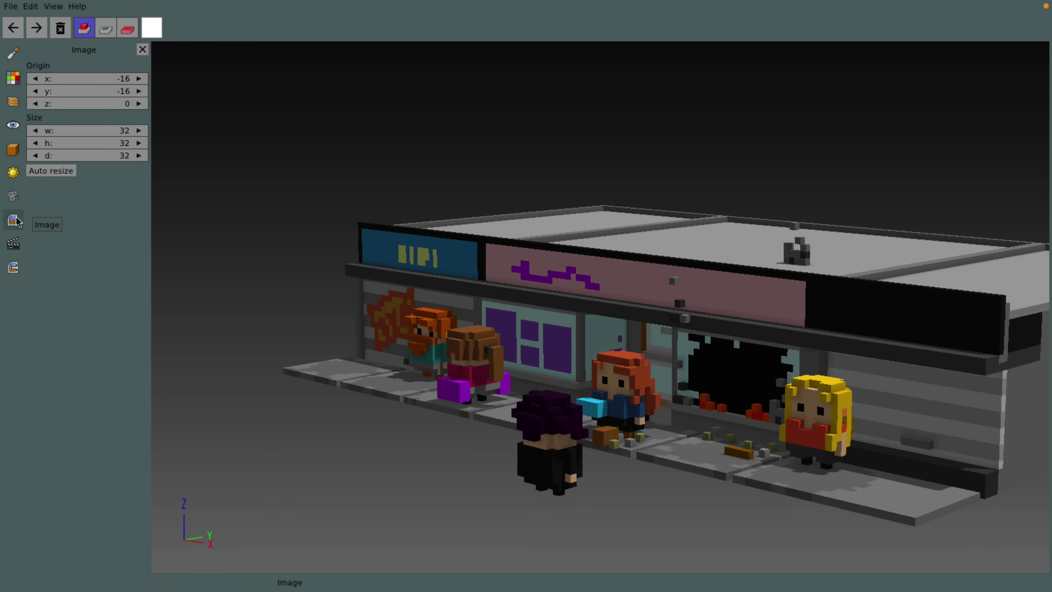
pyautogui.click(19, 247)
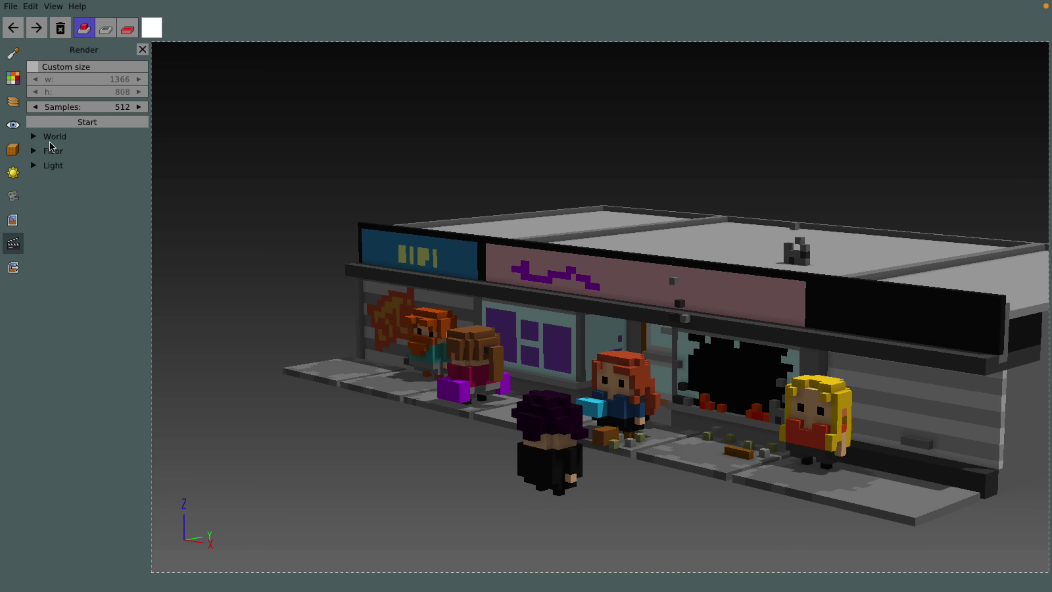
pyautogui.click(40, 138)
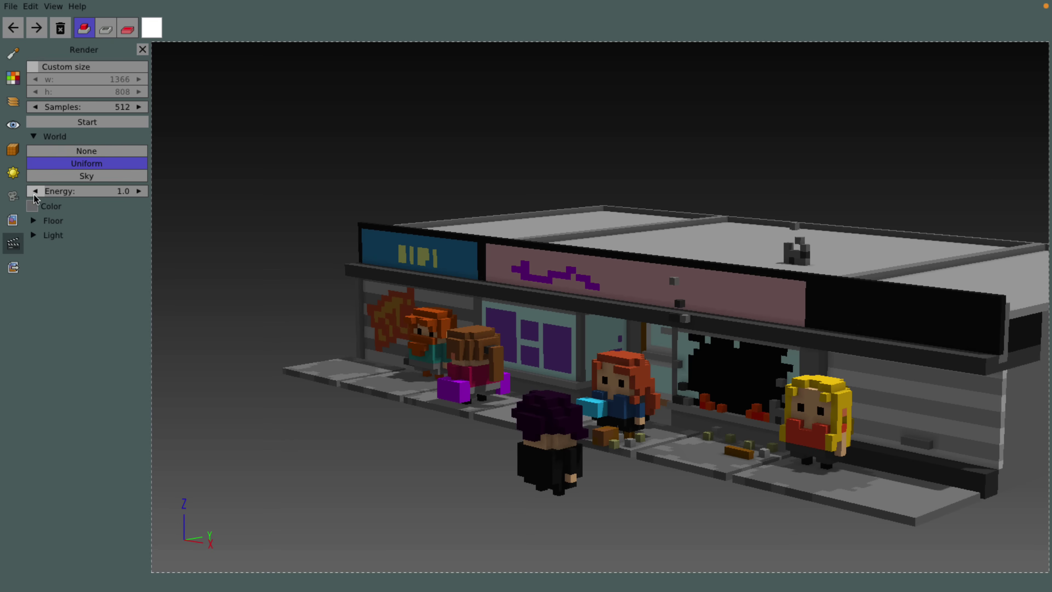
pyautogui.click(34, 220)
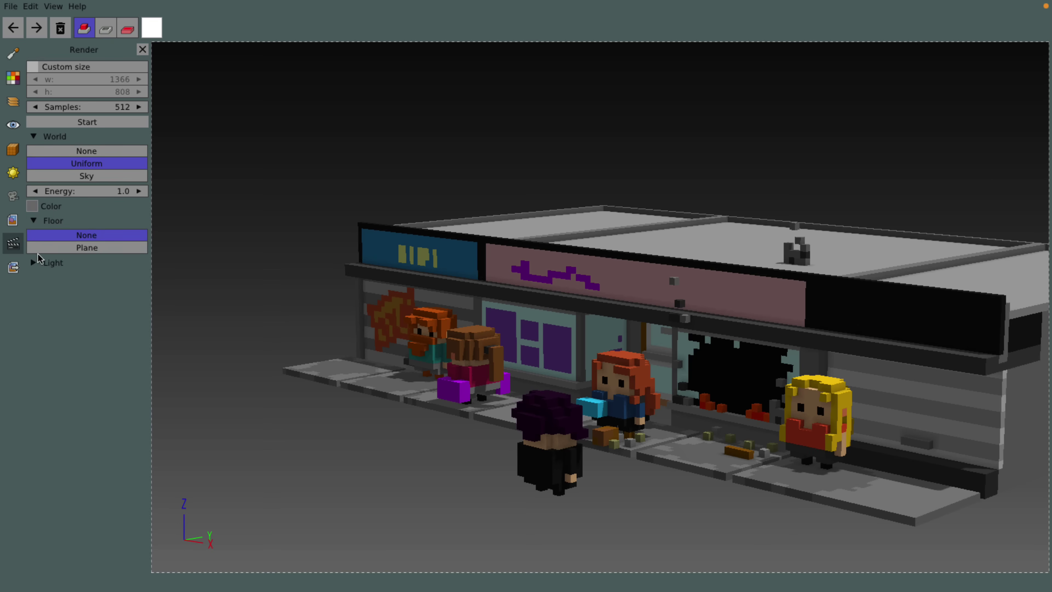
pyautogui.click(34, 265)
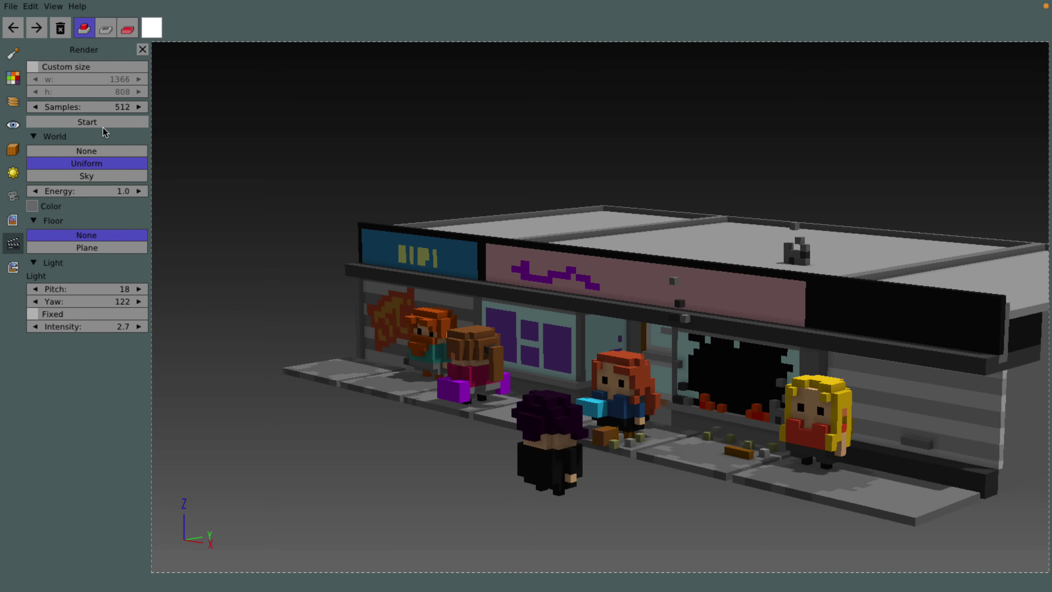
# Choose gltf (.gltf) as the export format.
pyautogui.click(12, 268)
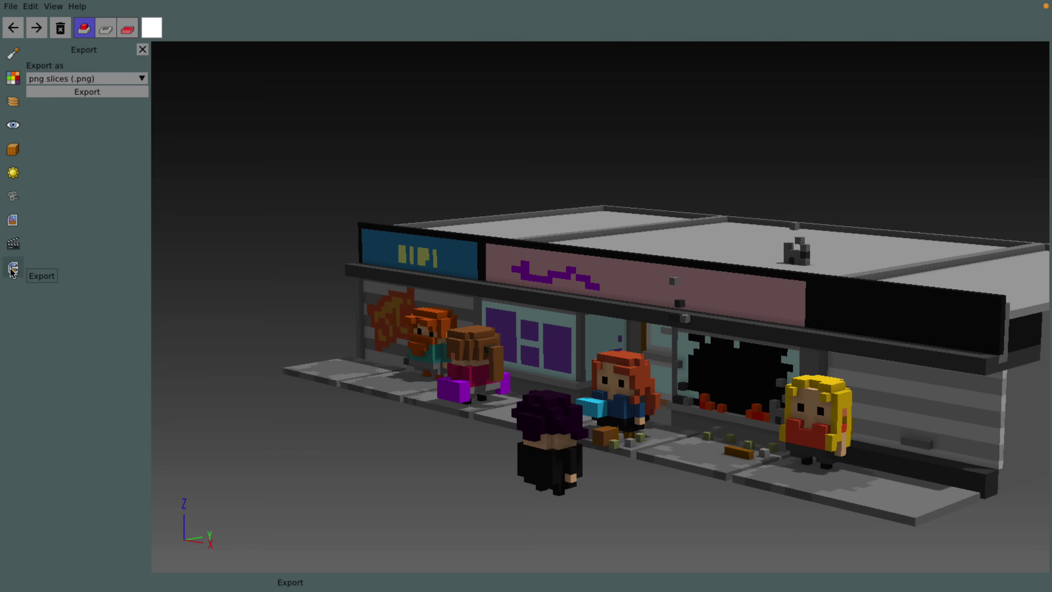
pyautogui.click(144, 75)
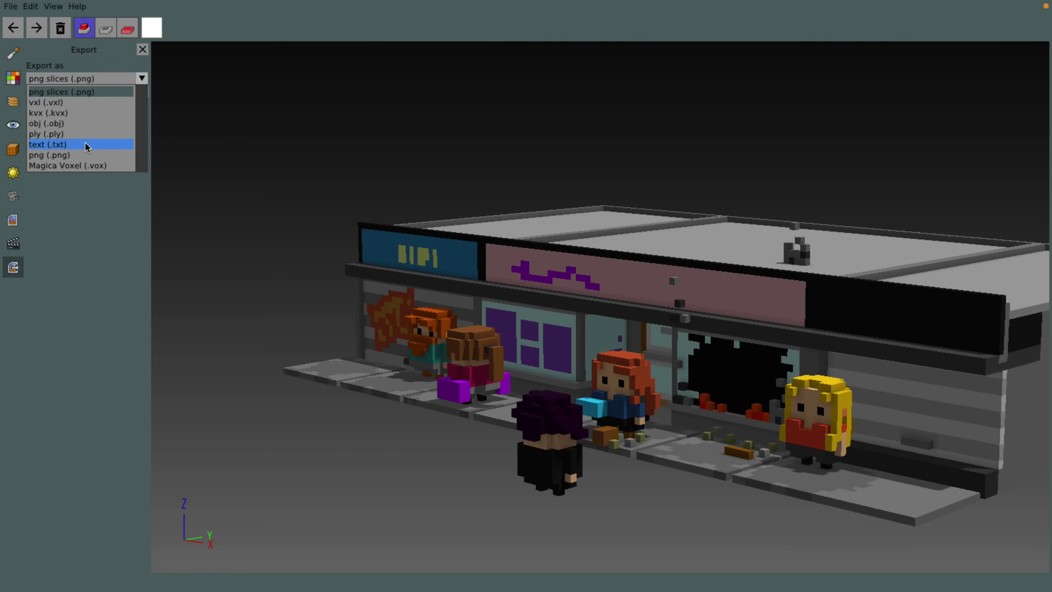
pyautogui.scroll(-1, 74, 157)
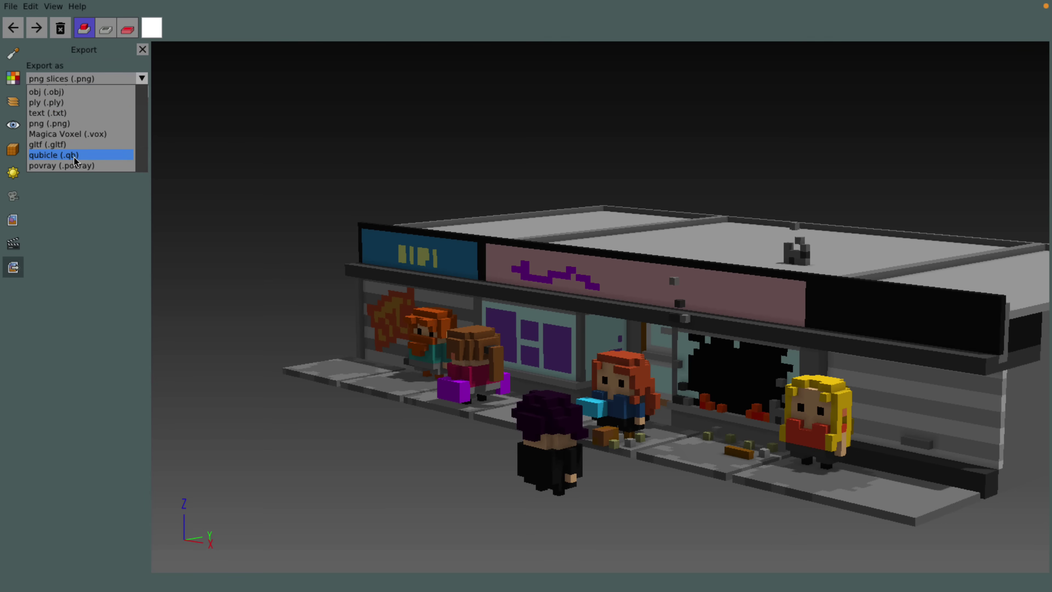
pyautogui.click(58, 147)
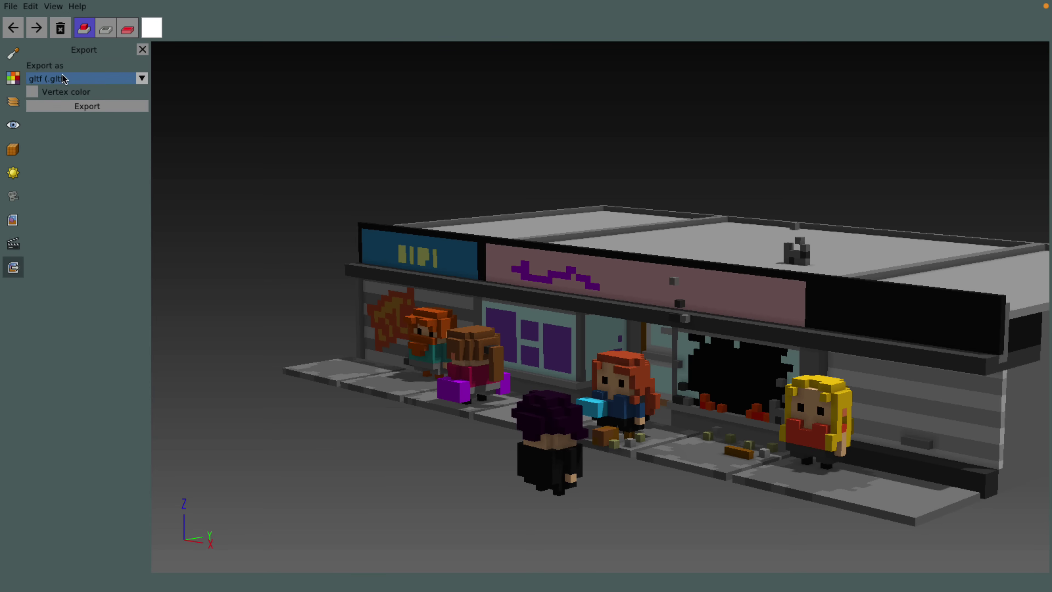
# Export the scene as MyScene, saved to the Desktop.
pyautogui.click(85, 105)
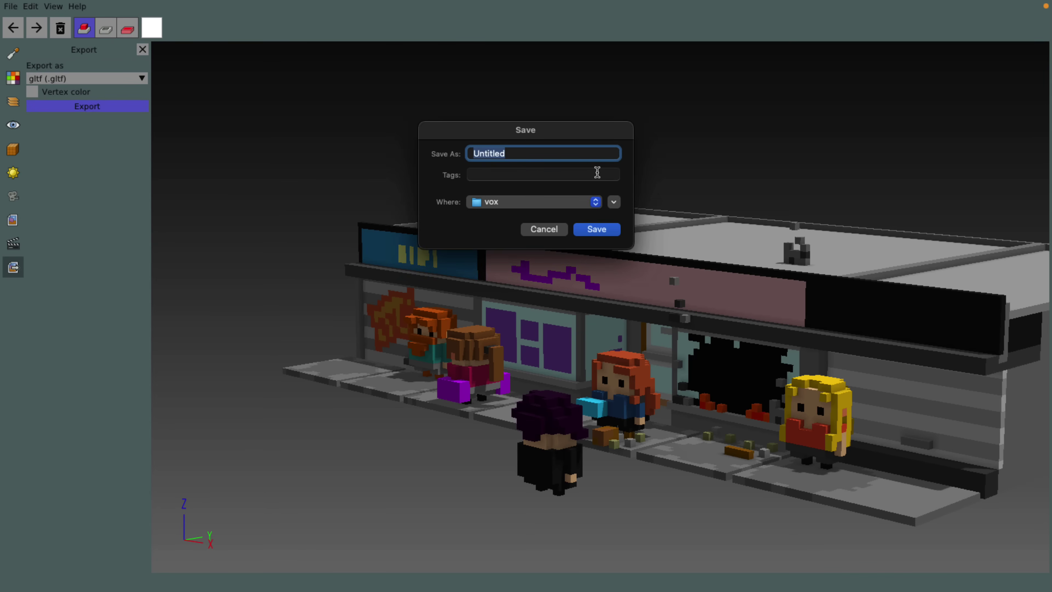
pyautogui.write('MyScene')
pyautogui.click(593, 203)
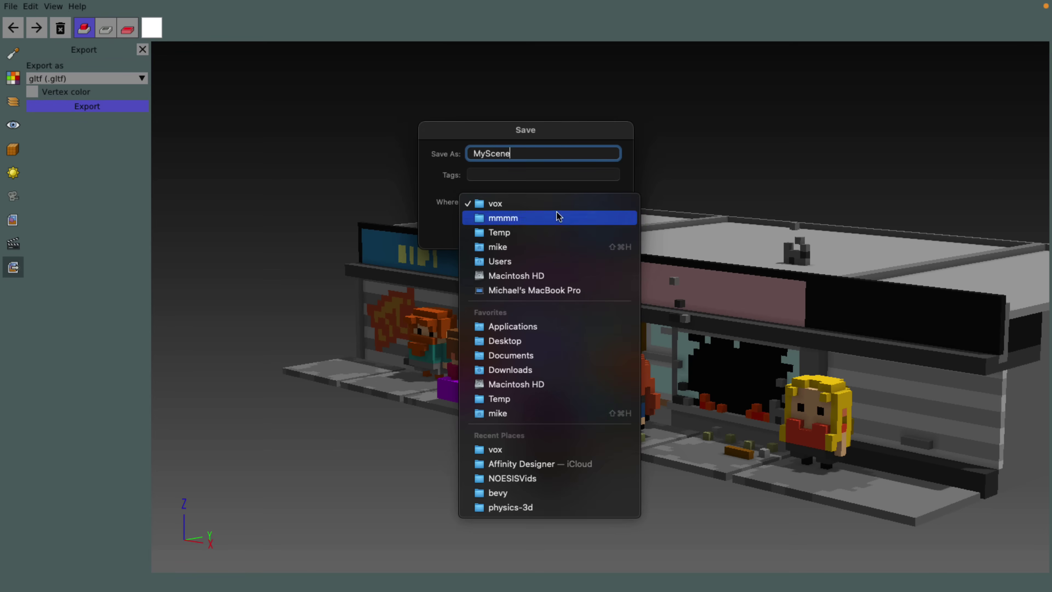
pyautogui.click(495, 344)
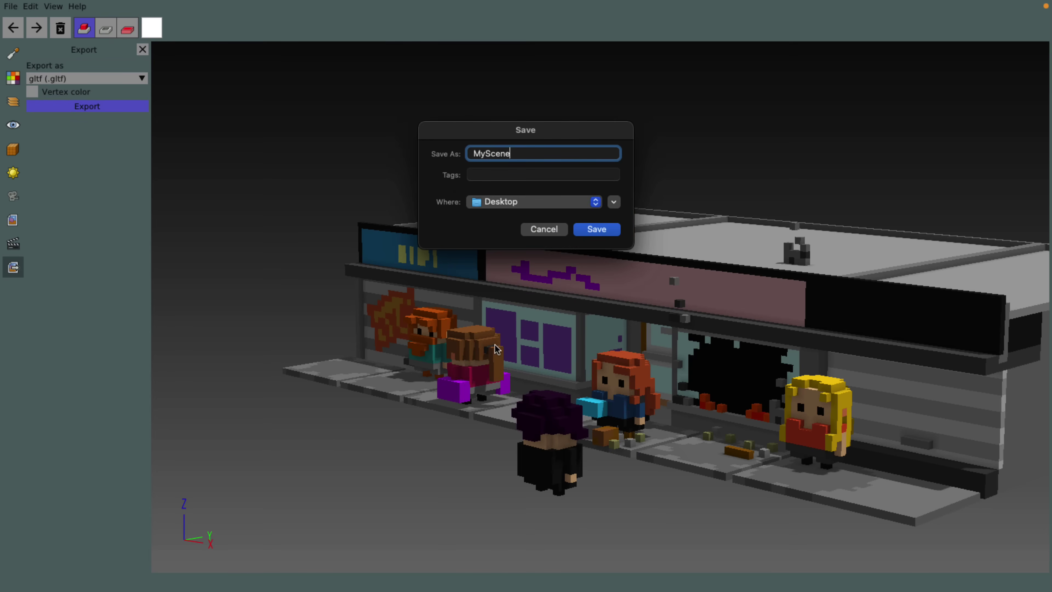
pyautogui.click(595, 231)
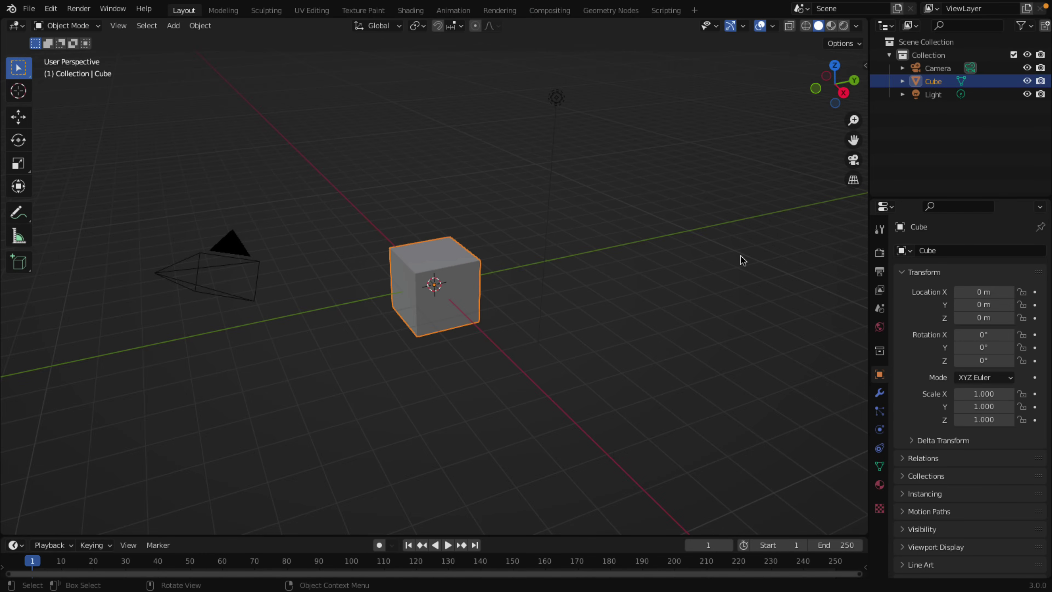
# Delete the default cube and import Desktop/MyScene.gltf via File > Import > glTF 2.0.
pyautogui.press('x')
pyautogui.click(433, 264)
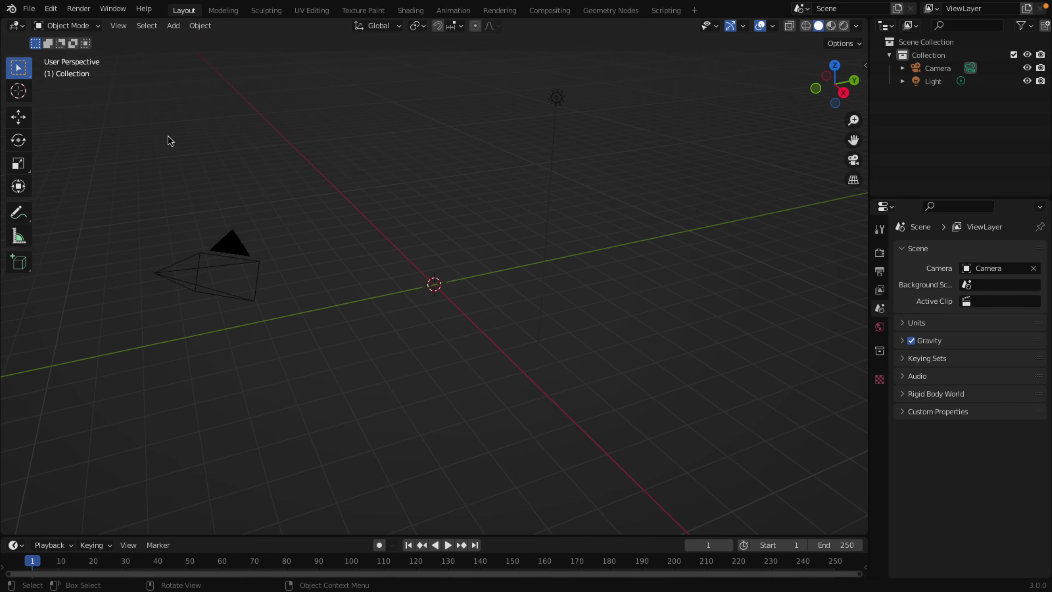
pyautogui.click(28, 8)
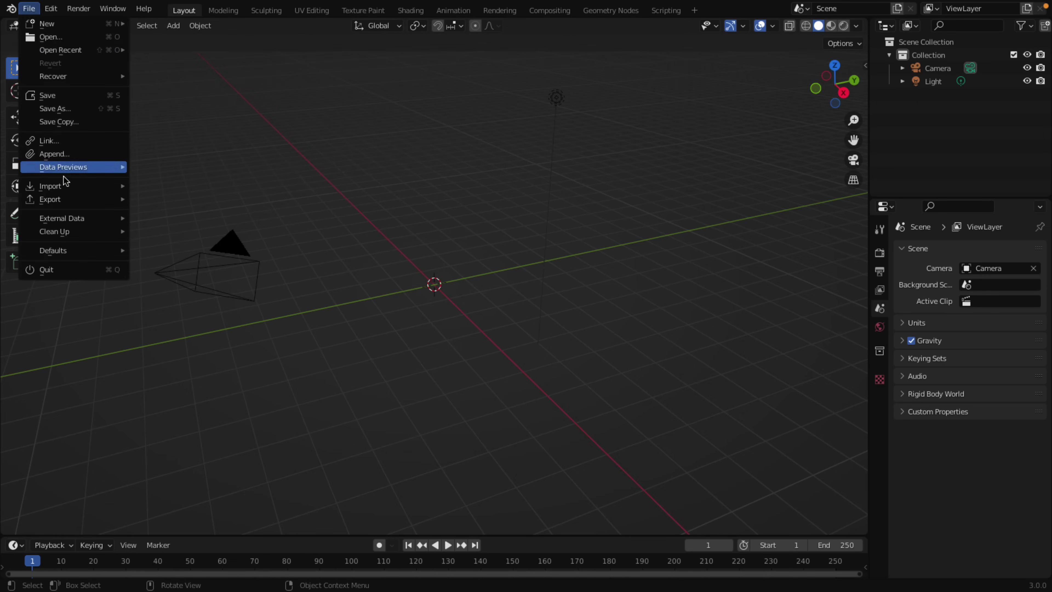
pyautogui.moveTo(62, 197)
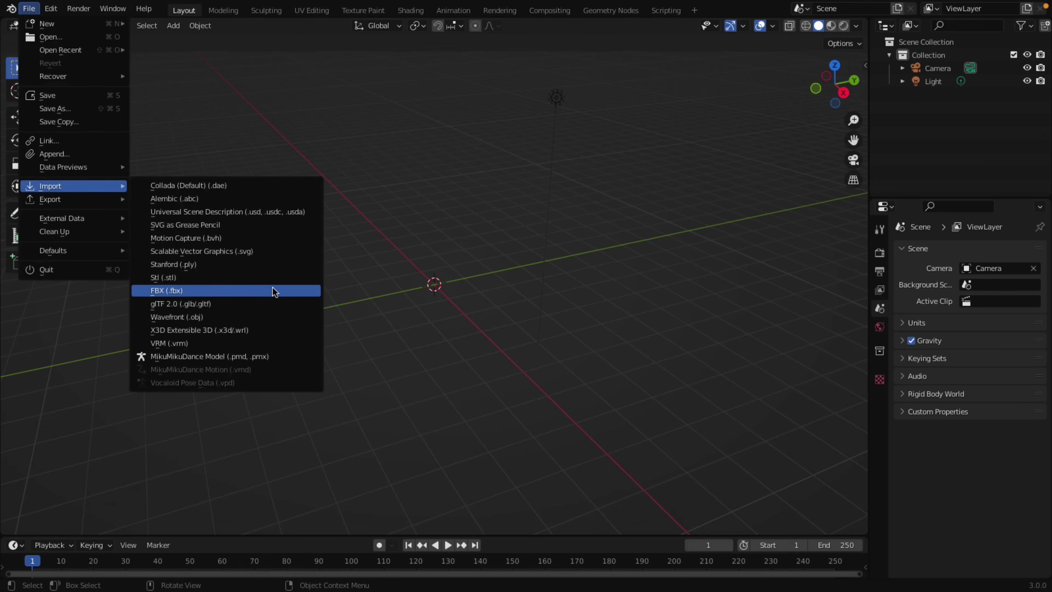
pyautogui.click(215, 305)
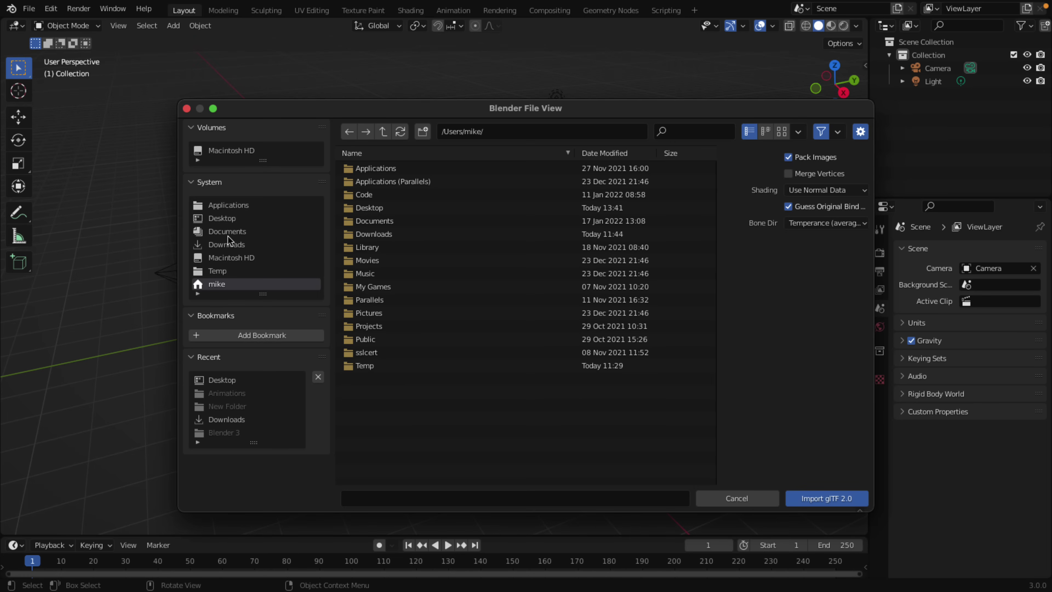
pyautogui.click(228, 223)
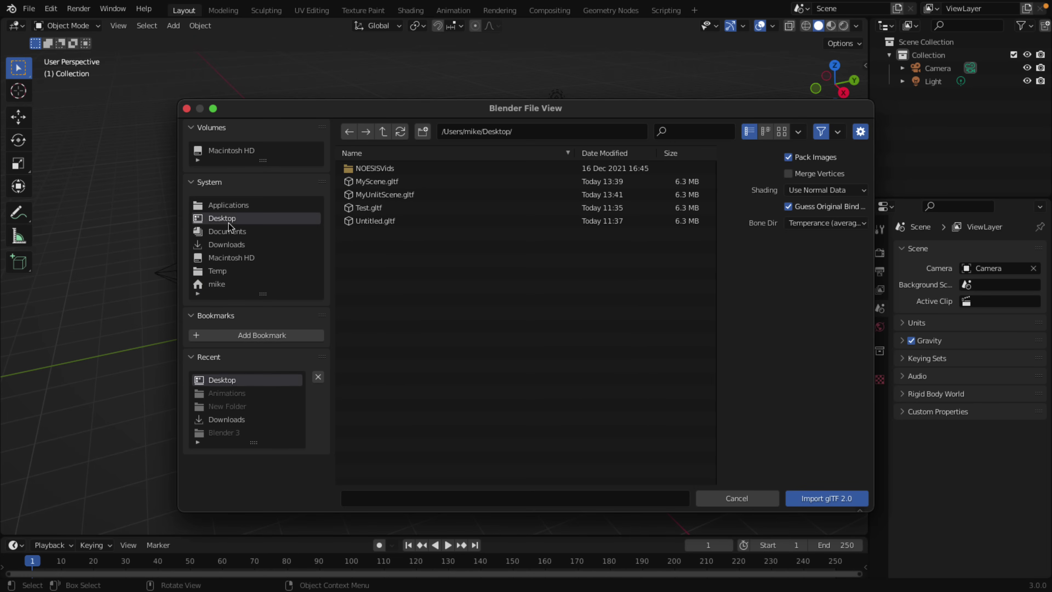
pyautogui.click(381, 183)
pyautogui.click(828, 499)
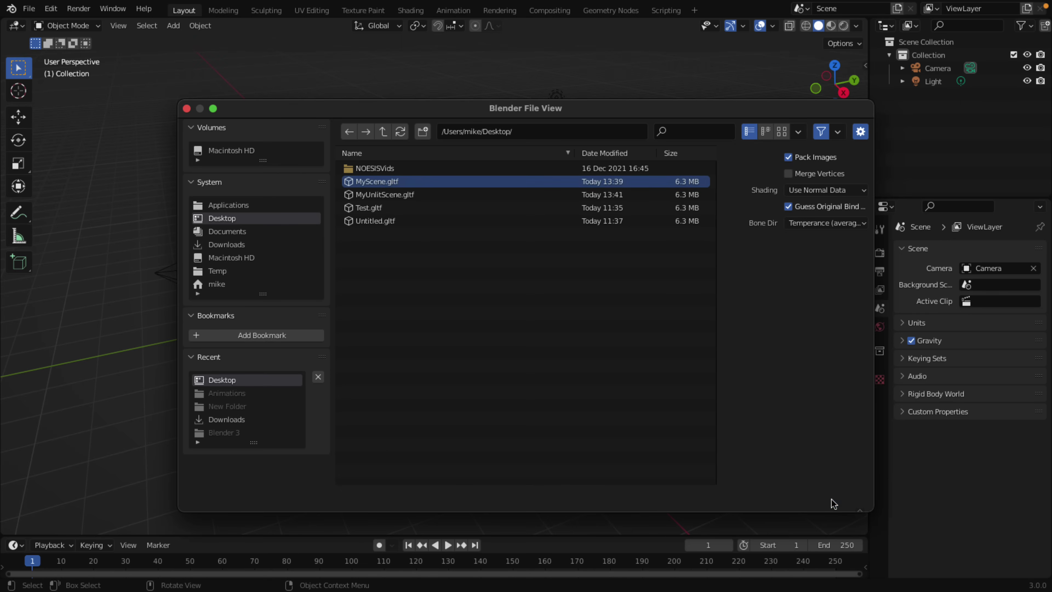
pyautogui.scroll(10, 798, 232)
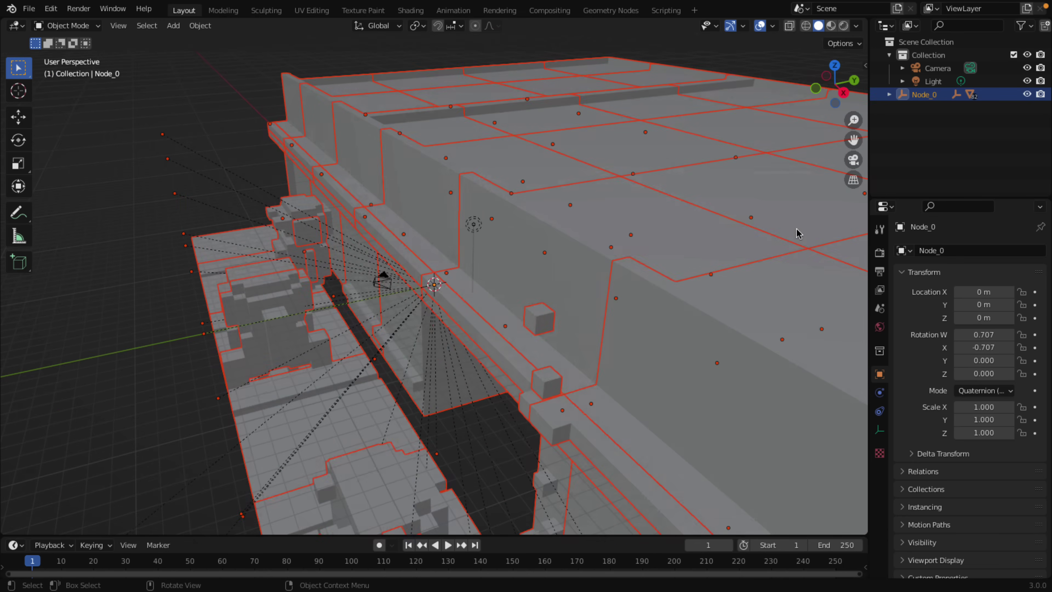
pyautogui.hscroll(-10, 799, 230)
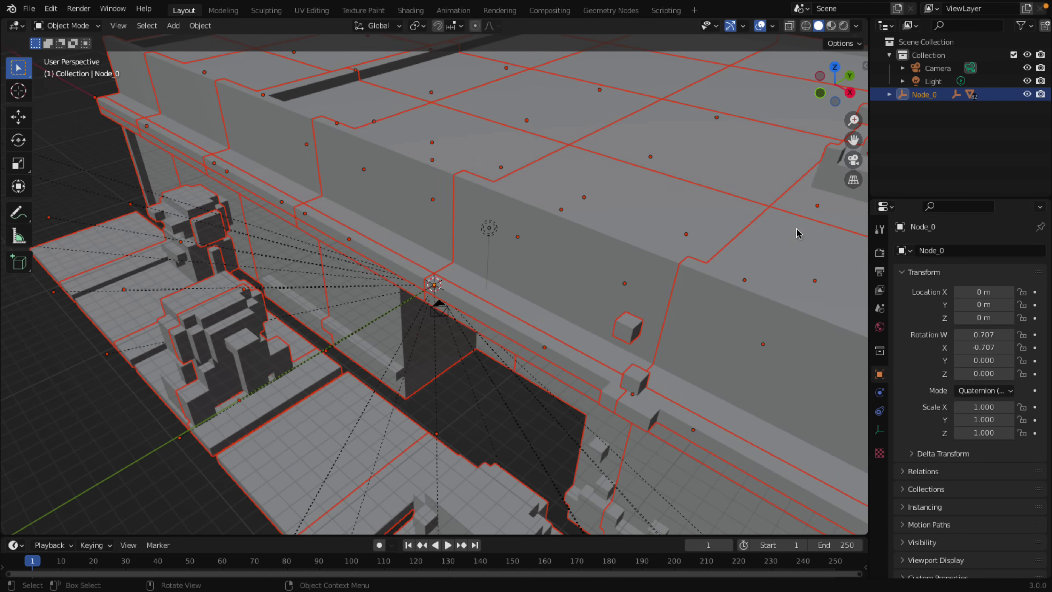
pyautogui.hscroll(-10, 601, 236)
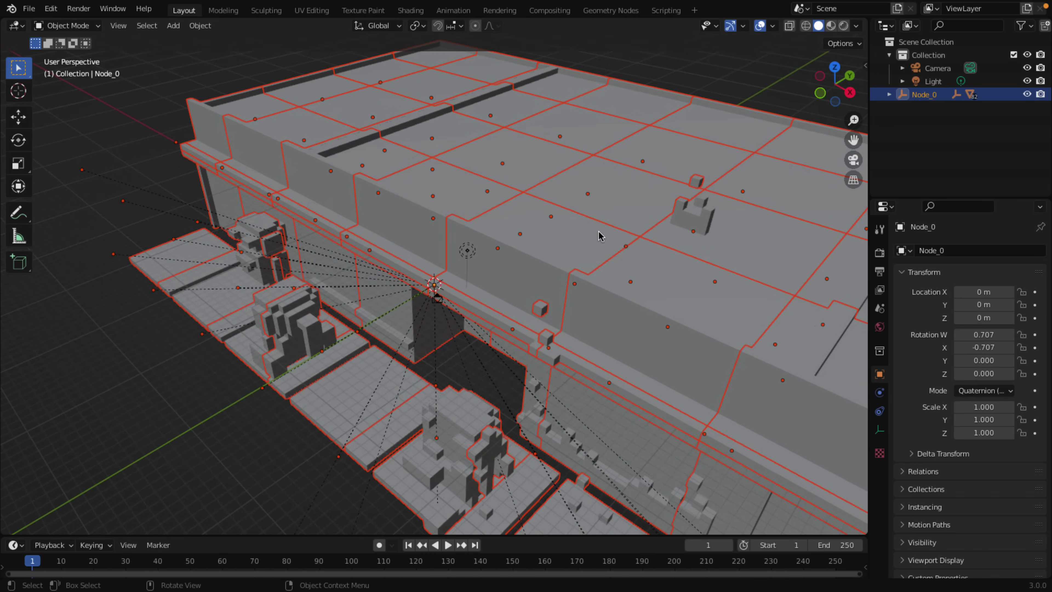
pyautogui.hscroll(-5, 600, 235)
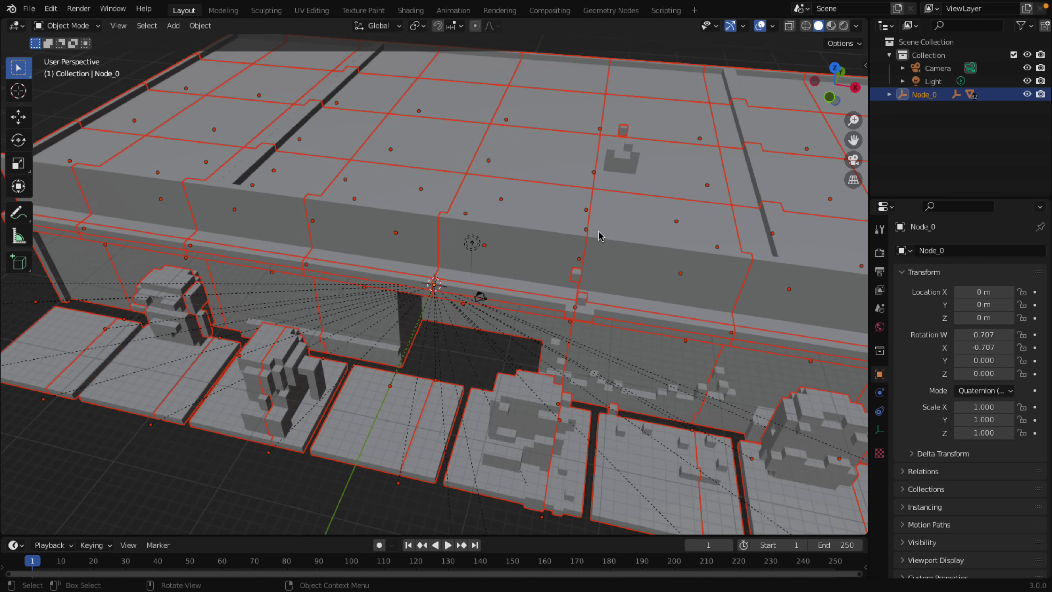
pyautogui.click(545, 209)
pyautogui.click(437, 194)
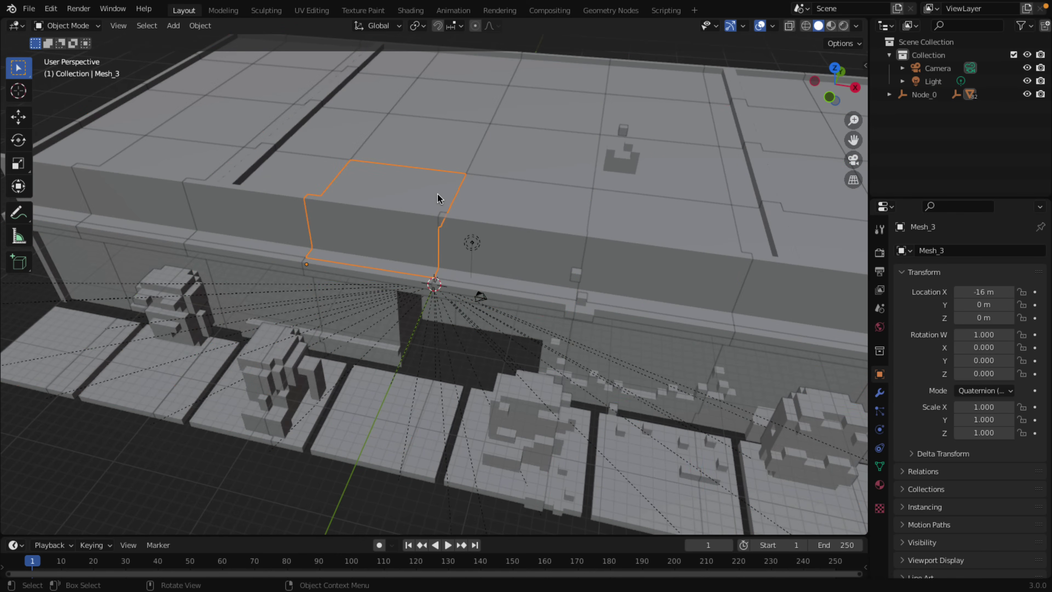
pyautogui.press('g')
pyautogui.click(432, 128)
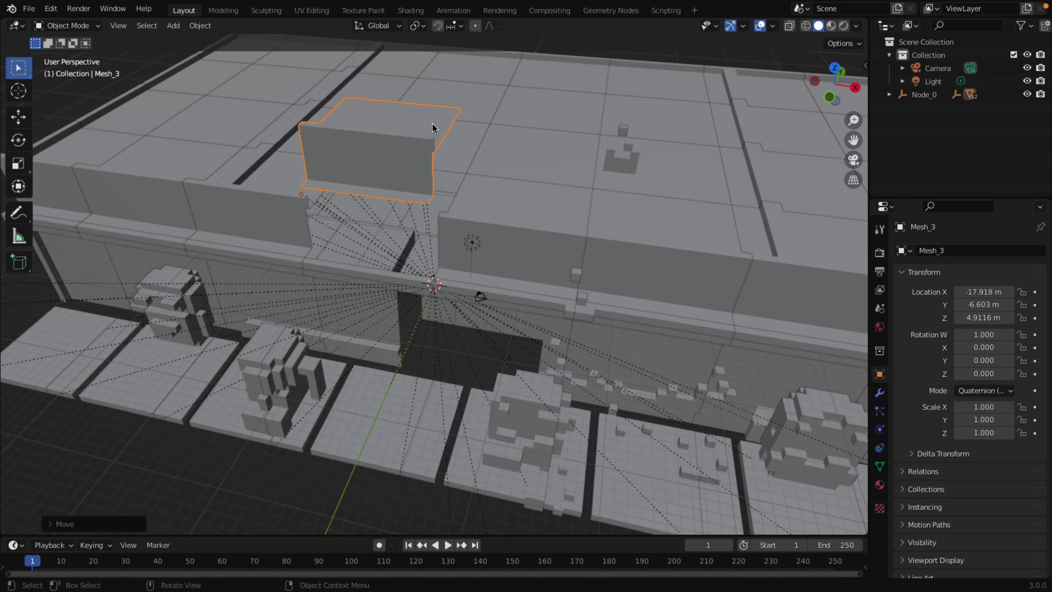
pyautogui.hotkey('ctrl', 'z')
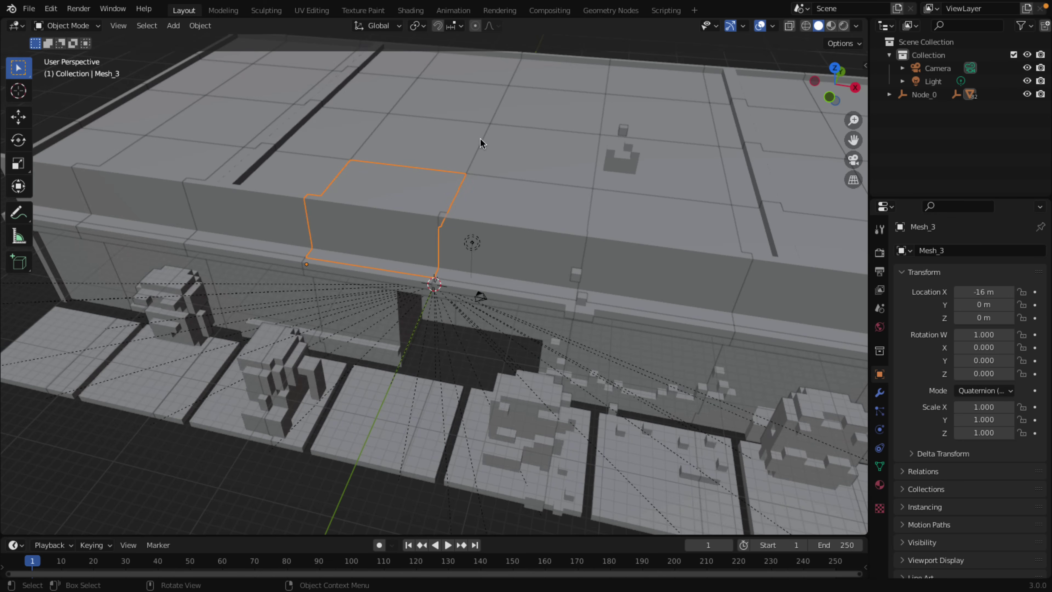
pyautogui.moveTo(521, 176)
pyautogui.mouseDown(button='middle')
pyautogui.moveTo(538, 178)
pyautogui.moveTo(521, 176)
pyautogui.mouseUp(button='middle')
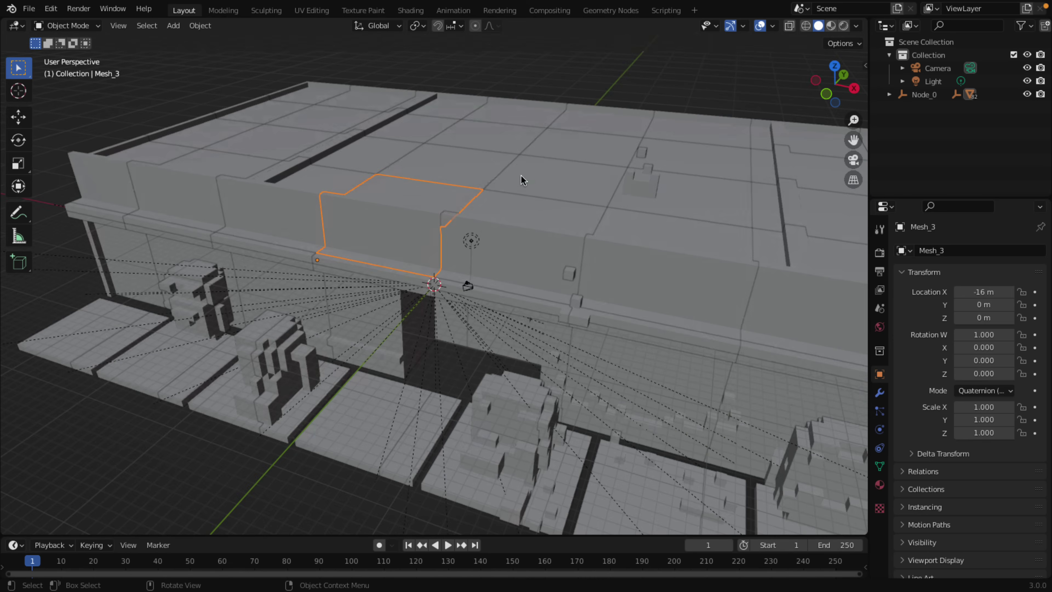
# Switch the viewport to show voxel colours and zoom out over the whole storefront.
pyautogui.click(831, 25)
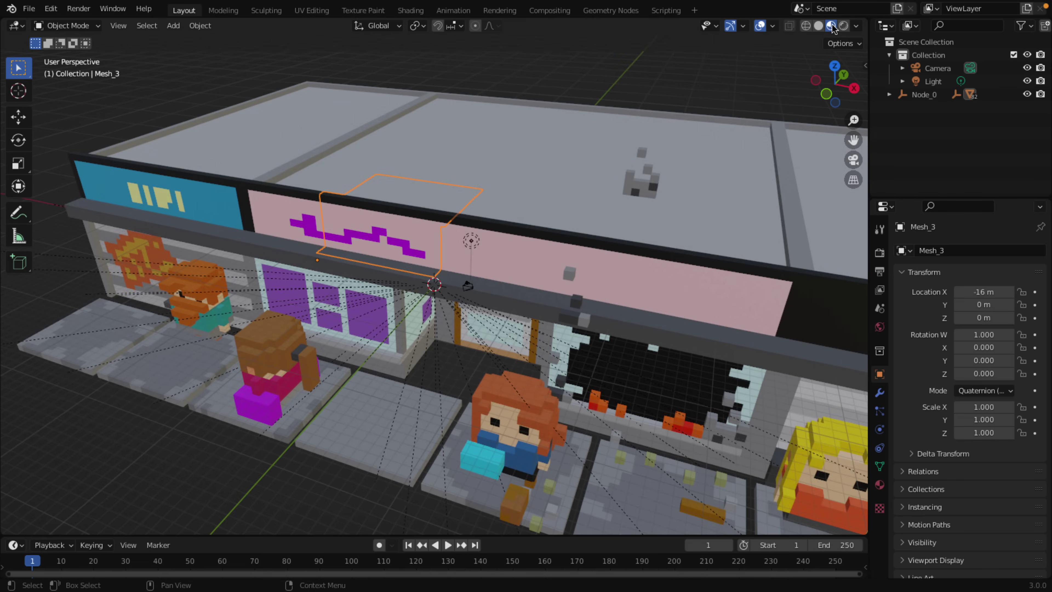
pyautogui.scroll(-6, 605, 298)
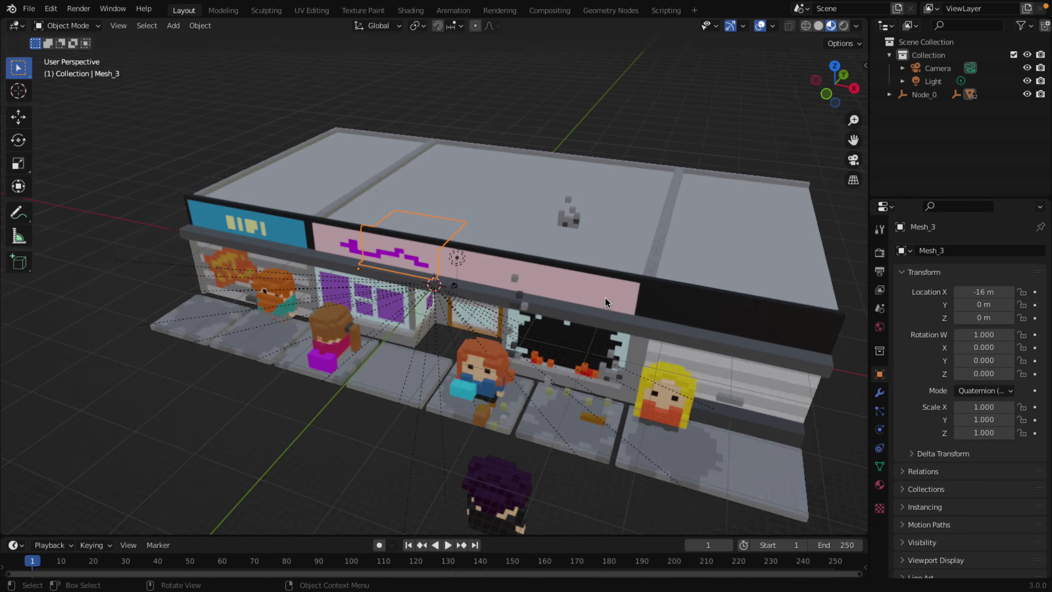
pyautogui.scroll(-2, 604, 297)
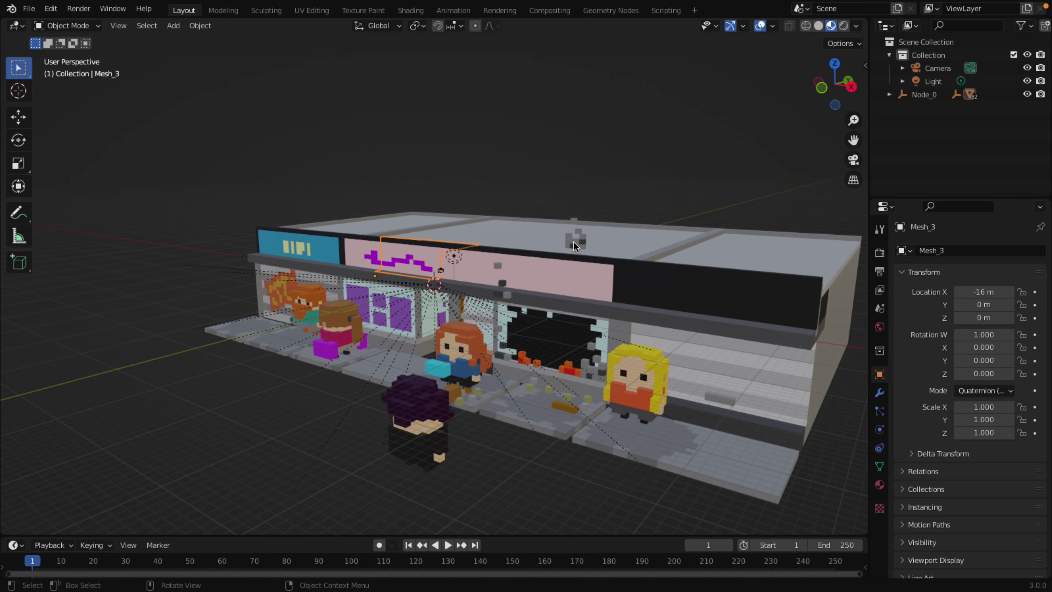
# Expand Node_0, Node_83, Mesh_11 and Mesh_15 in the Outliner to list the mesh objects.
pyautogui.click(889, 94)
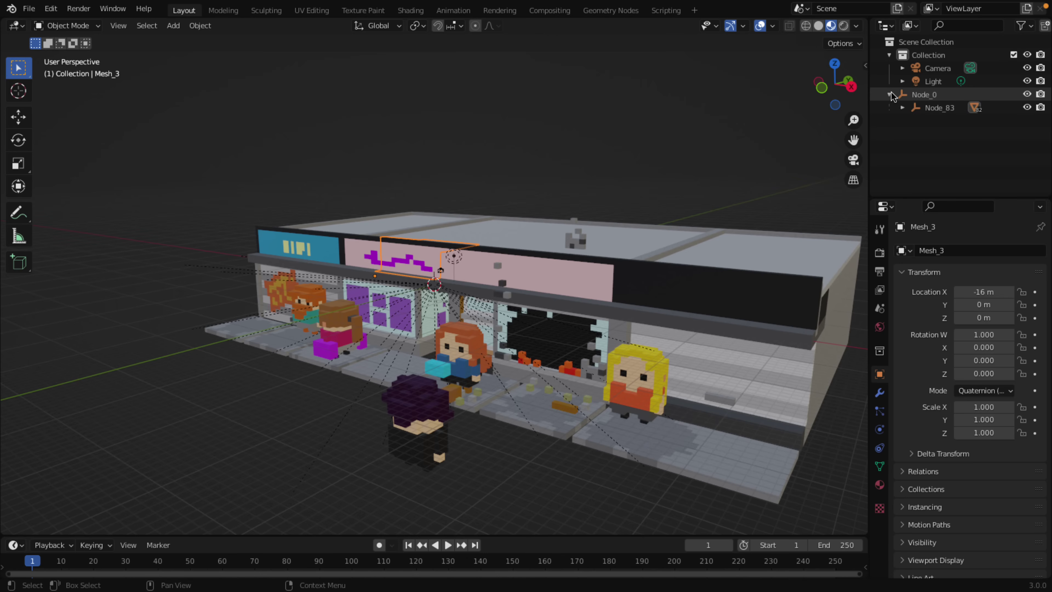
pyautogui.click(902, 107)
pyautogui.scroll(-10, 908, 106)
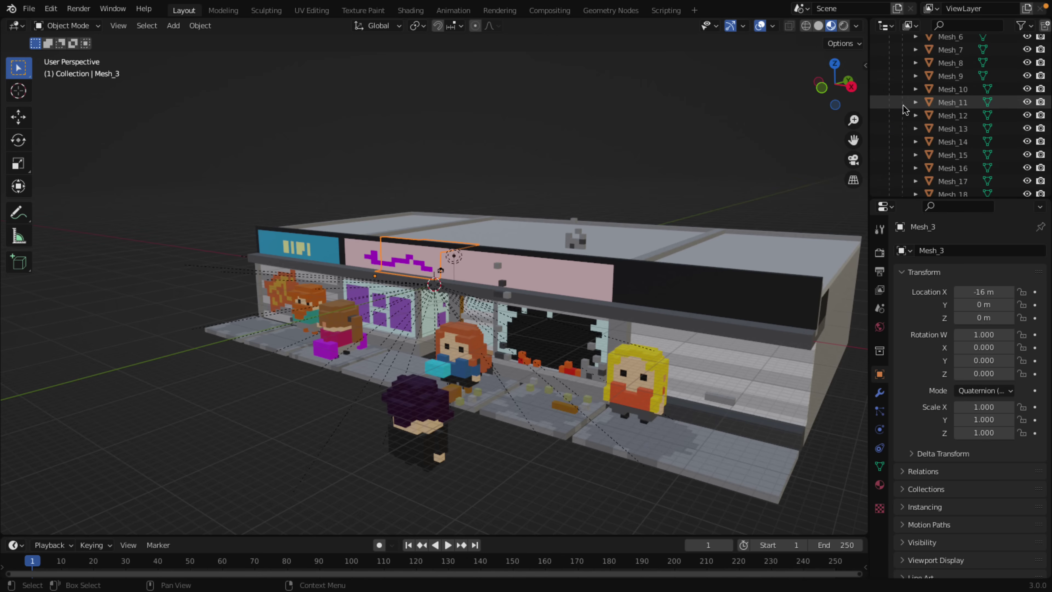
pyautogui.click(914, 103)
pyautogui.scroll(-4, 913, 106)
pyautogui.click(914, 106)
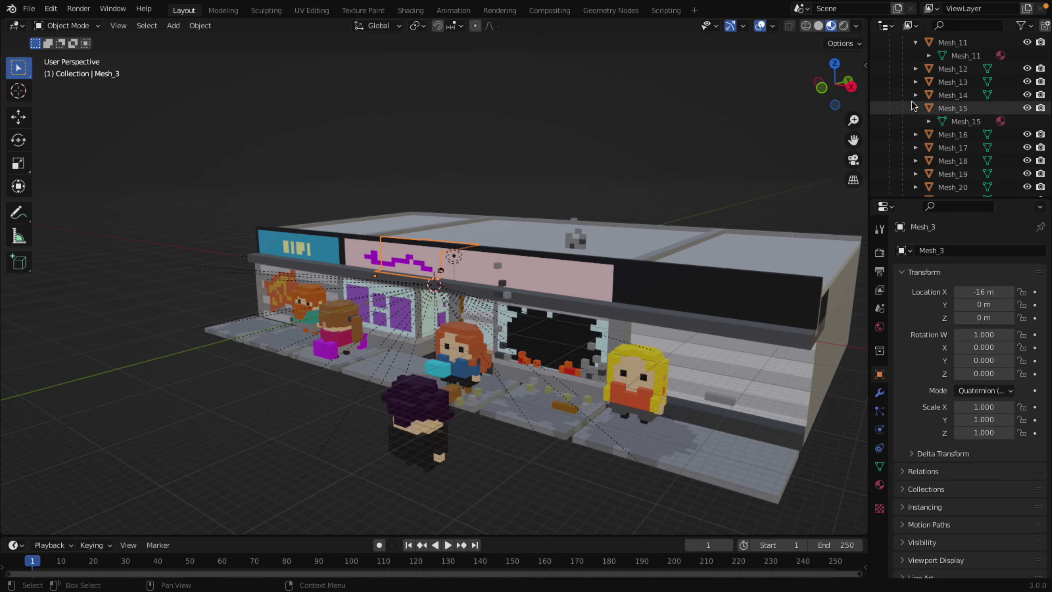
pyautogui.scroll(-1, 913, 106)
pyautogui.scroll(-20, 912, 106)
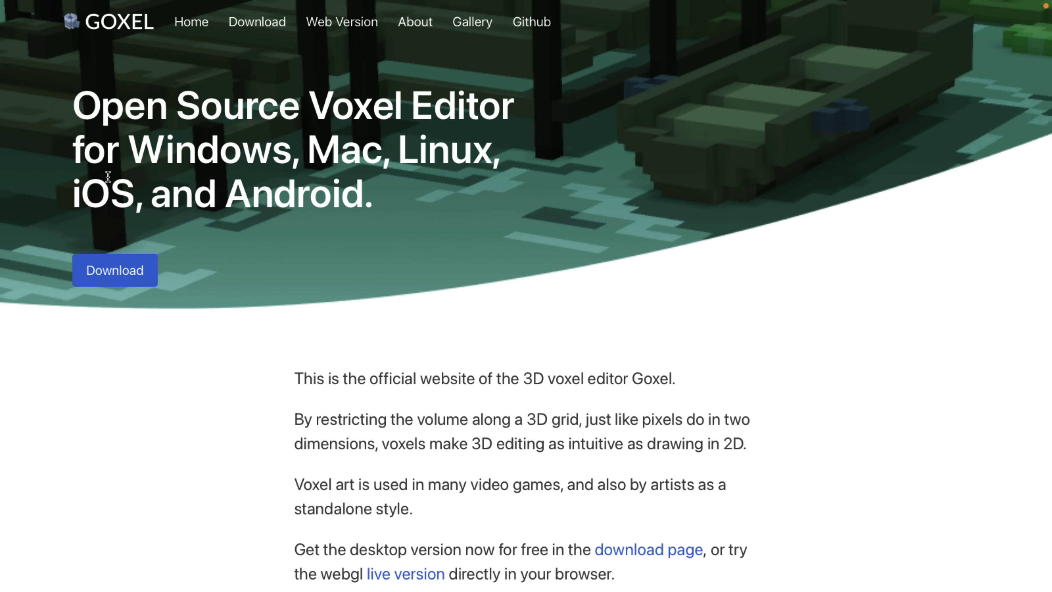
pyautogui.doubleClick(102, 183)
pyautogui.doubleClick(269, 191)
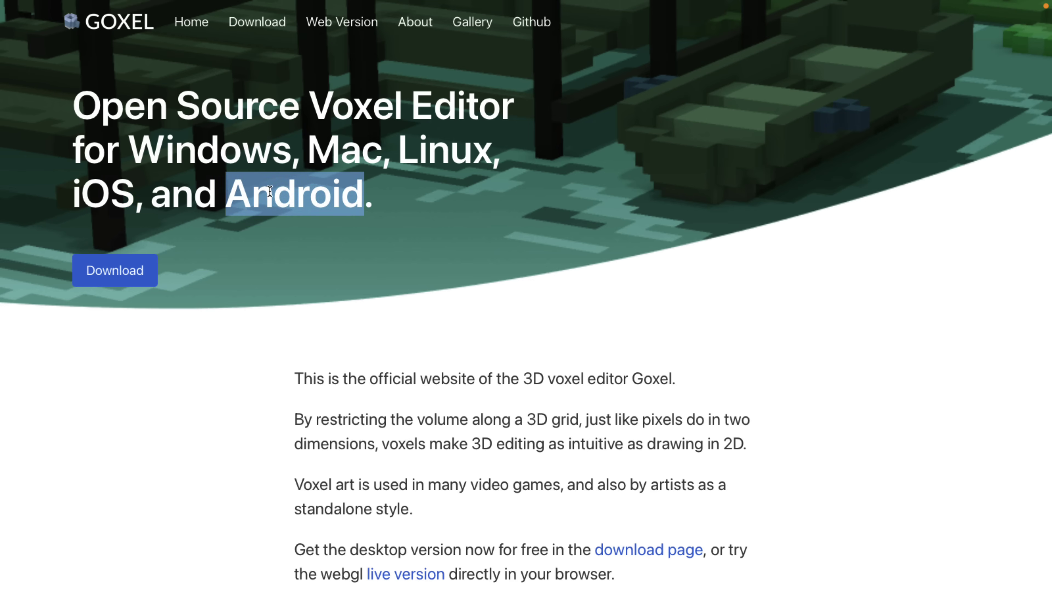
pyautogui.click(657, 218)
pyautogui.scroll(-15, 658, 218)
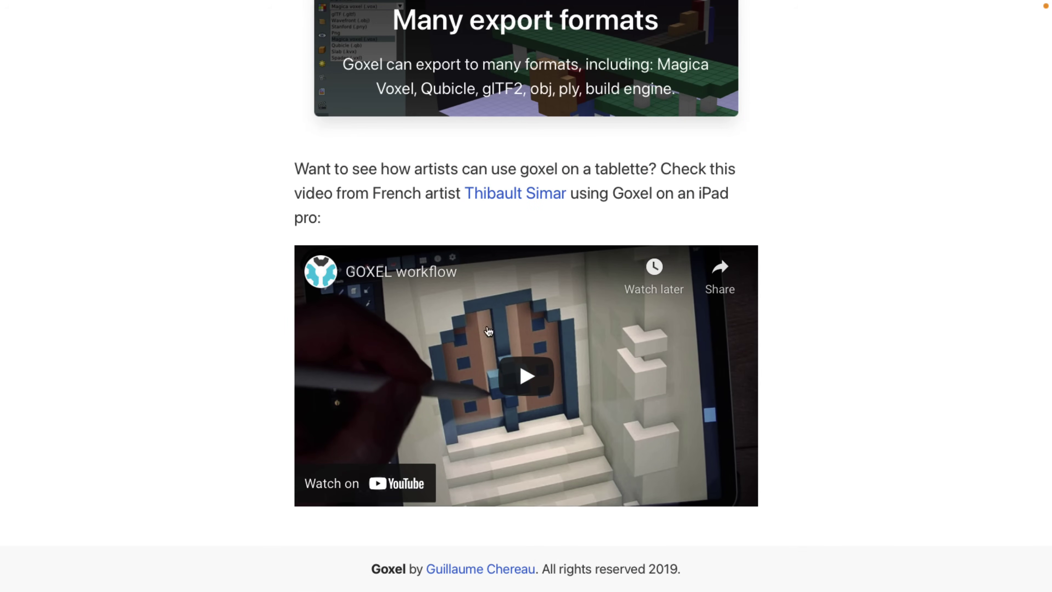
pyautogui.scroll(3, 564, 341)
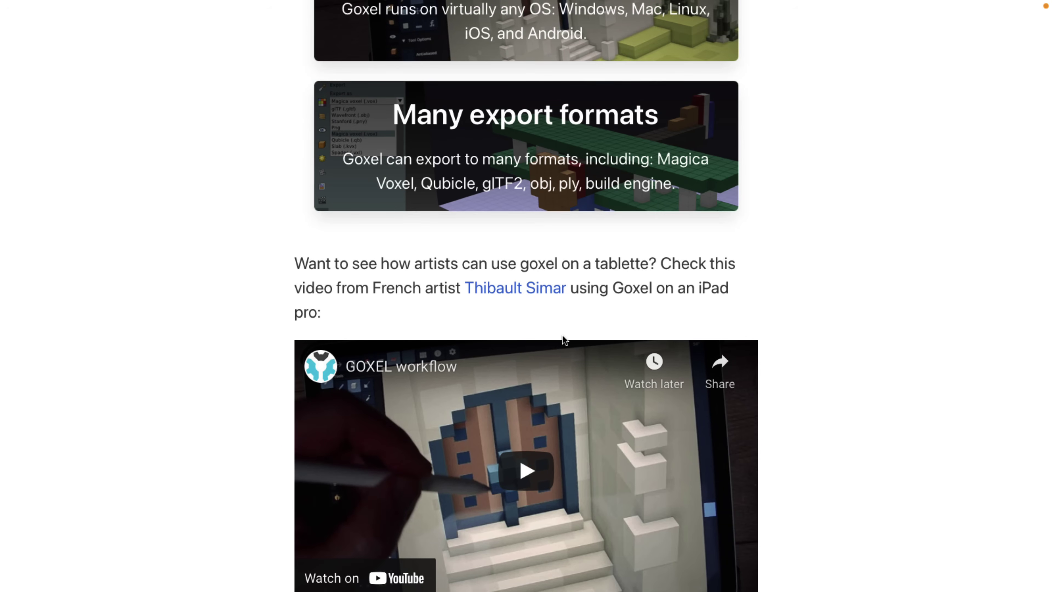
pyautogui.scroll(3, 564, 340)
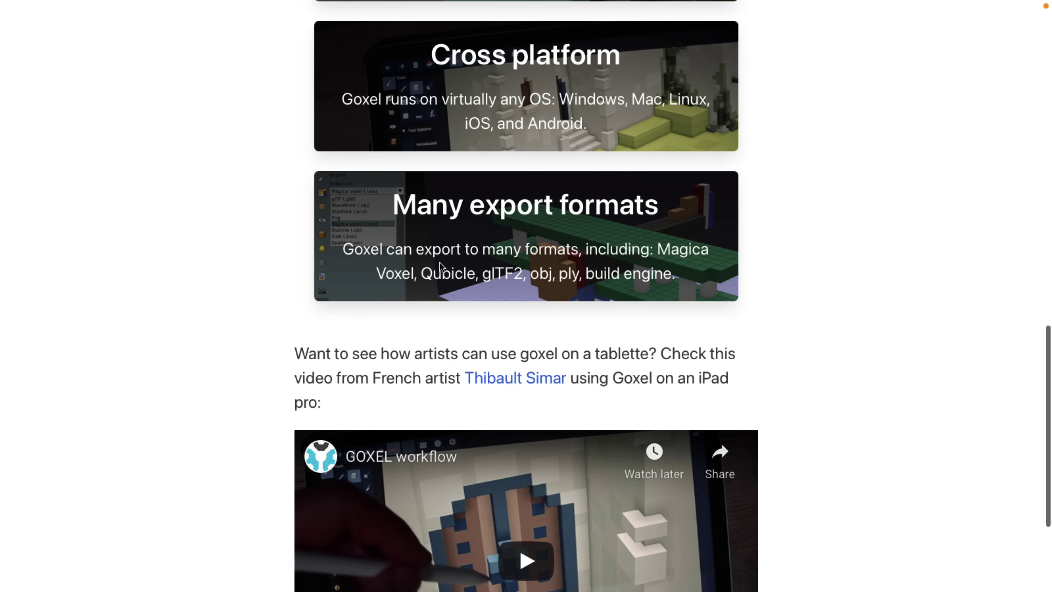
pyautogui.doubleClick(599, 275)
pyautogui.scroll(3, 709, 256)
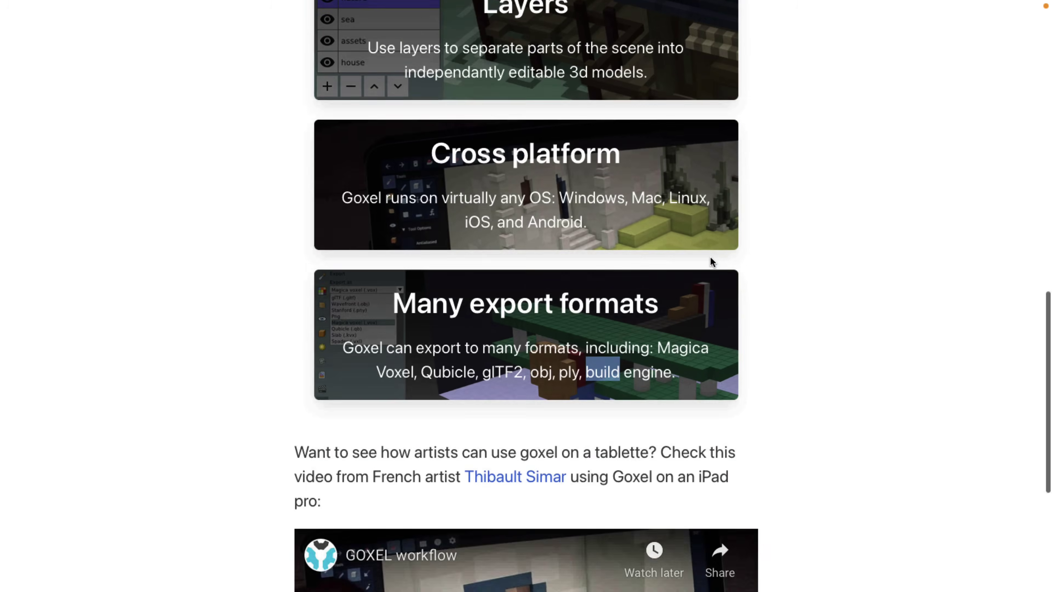
pyautogui.scroll(4, 500, 261)
pyautogui.scroll(5, 580, 348)
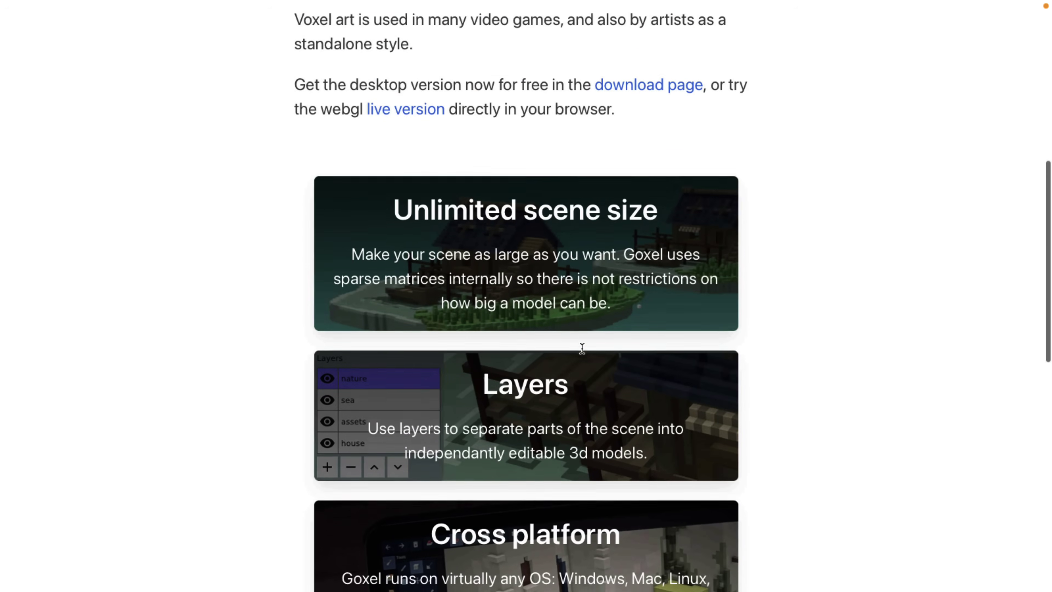
pyautogui.scroll(10, 582, 348)
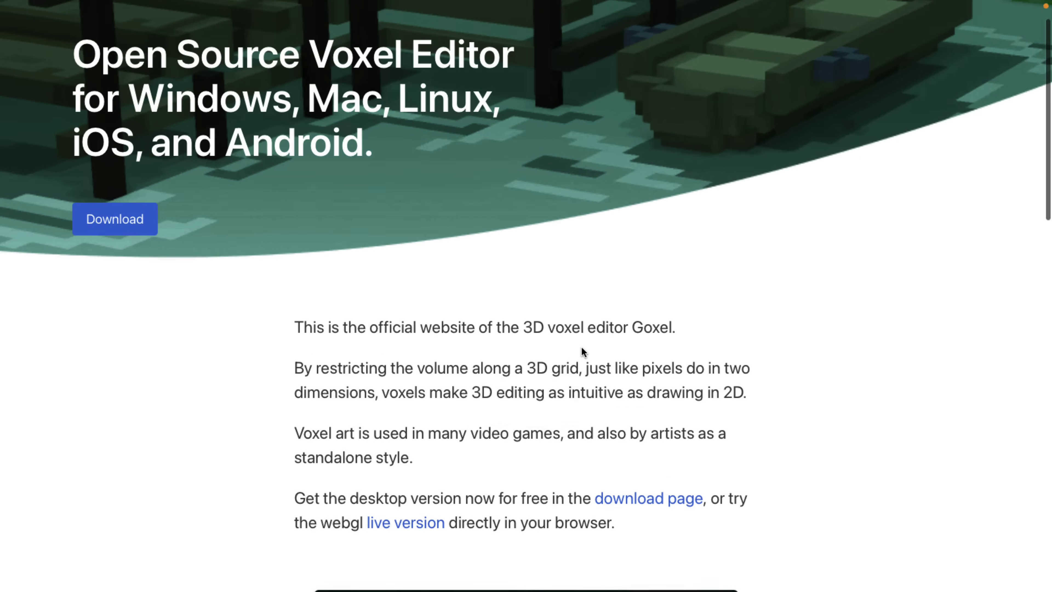
pyautogui.scroll(2, 582, 351)
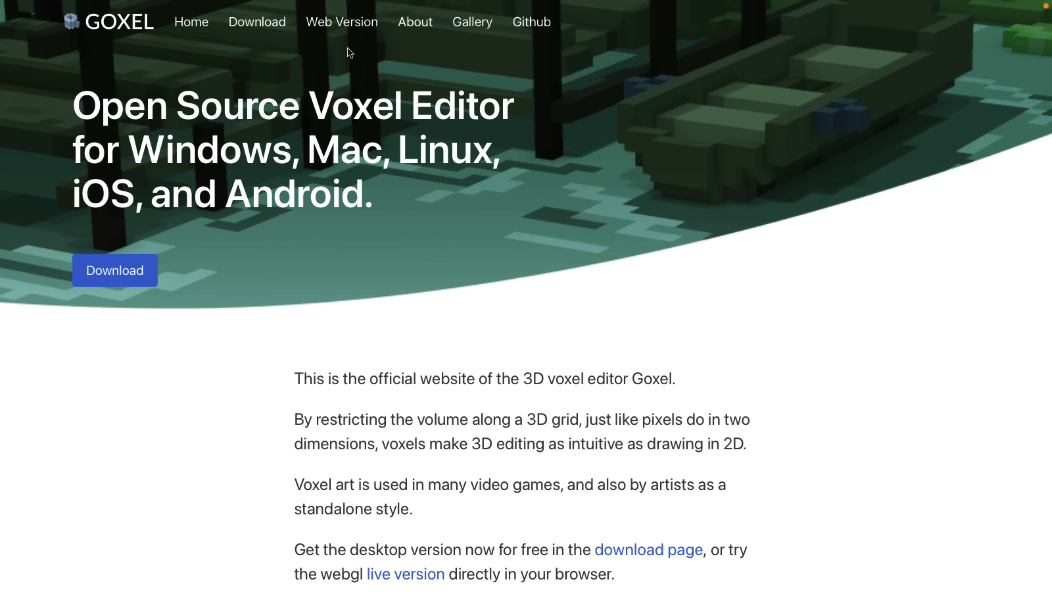
# In the web version, paint a looping grey voxel stroke across the grid, then return home.
pyautogui.click(331, 21)
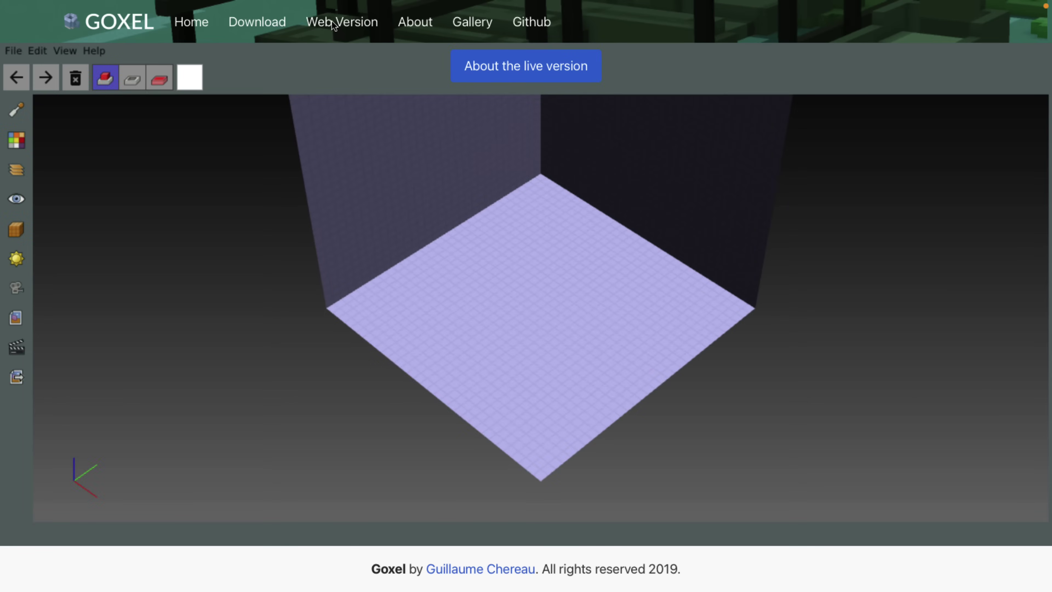
pyautogui.moveTo(469, 277)
pyautogui.mouseDown()
pyautogui.moveTo(569, 270)
pyautogui.moveTo(556, 311)
pyautogui.moveTo(578, 333)
pyautogui.moveTo(473, 326)
pyautogui.moveTo(515, 260)
pyautogui.moveTo(555, 332)
pyautogui.moveTo(592, 288)
pyautogui.moveTo(474, 293)
pyautogui.moveTo(477, 247)
pyautogui.moveTo(593, 283)
pyautogui.mouseUp()
pyautogui.moveTo(609, 329); pyautogui.dragTo(673, 247)
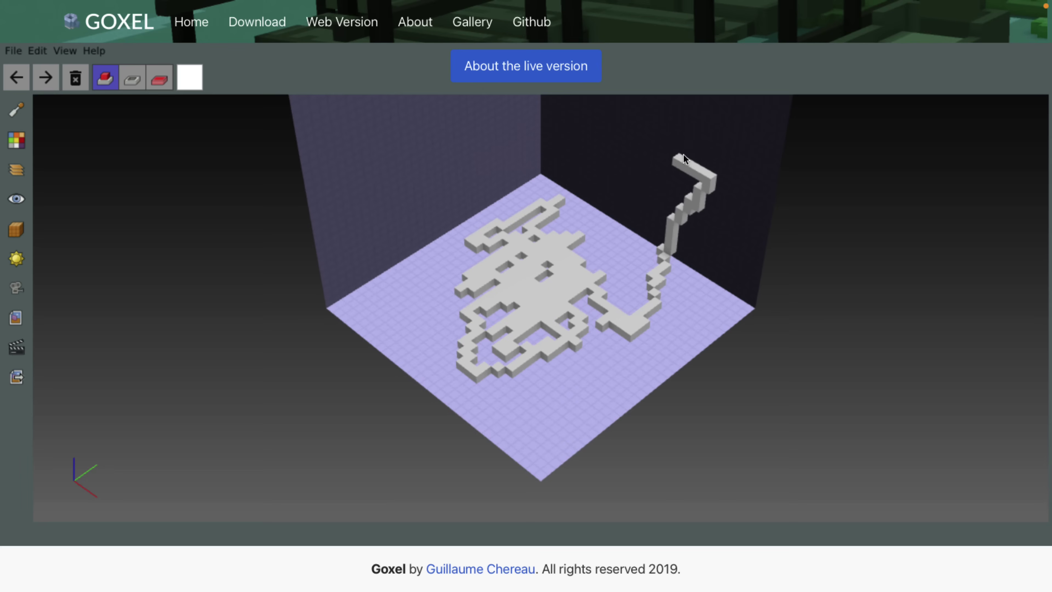
pyautogui.moveTo(683, 154)
pyautogui.mouseDown()
pyautogui.moveTo(593, 129)
pyautogui.moveTo(463, 132)
pyautogui.moveTo(422, 194)
pyautogui.moveTo(429, 212)
pyautogui.moveTo(588, 283)
pyautogui.mouseUp()
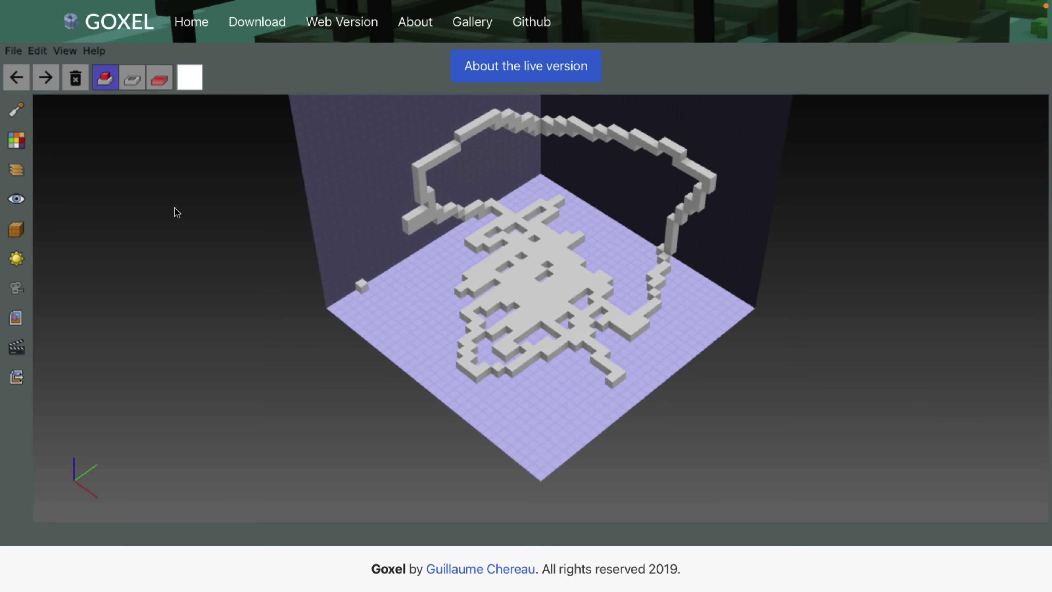
pyautogui.click(130, 20)
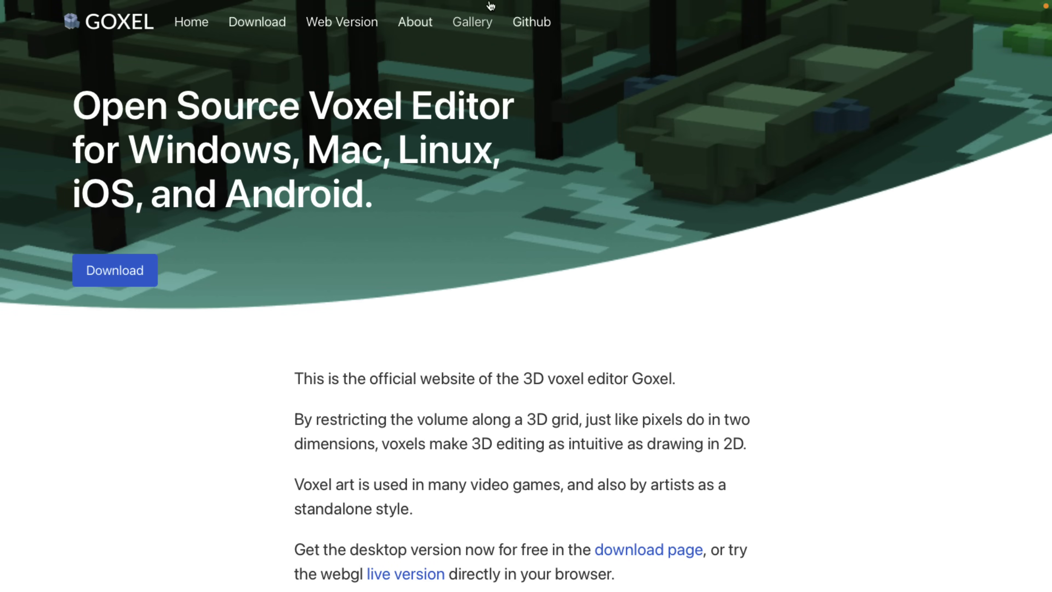
# Switch to the goxel GitHub repository tab in Safari.
pyautogui.moveTo(512, 3)
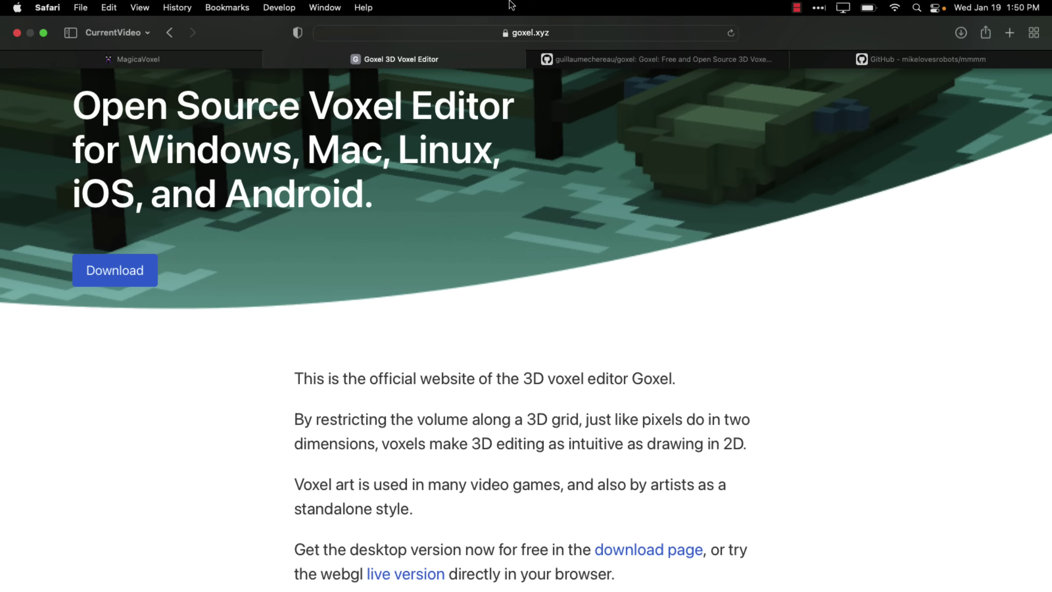
pyautogui.click(610, 59)
pyautogui.scroll(10, 465, 356)
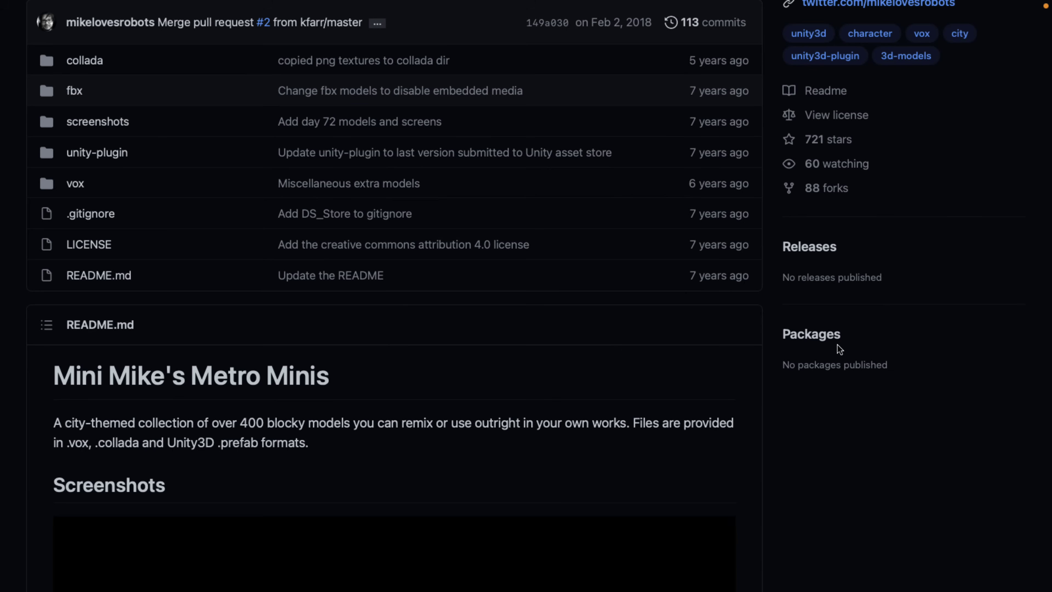
# Browse the mmmm README screenshots, then open the repository's LICENSE file.
pyautogui.scroll(5, 550, 216)
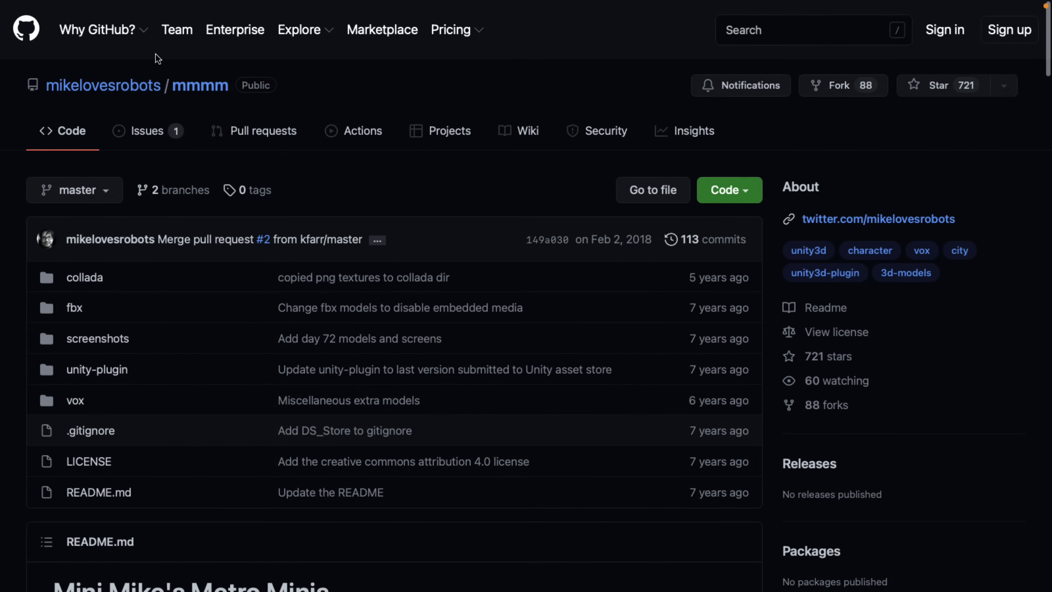
pyautogui.moveTo(106, 89)
pyautogui.hscroll(-5, 519, 284)
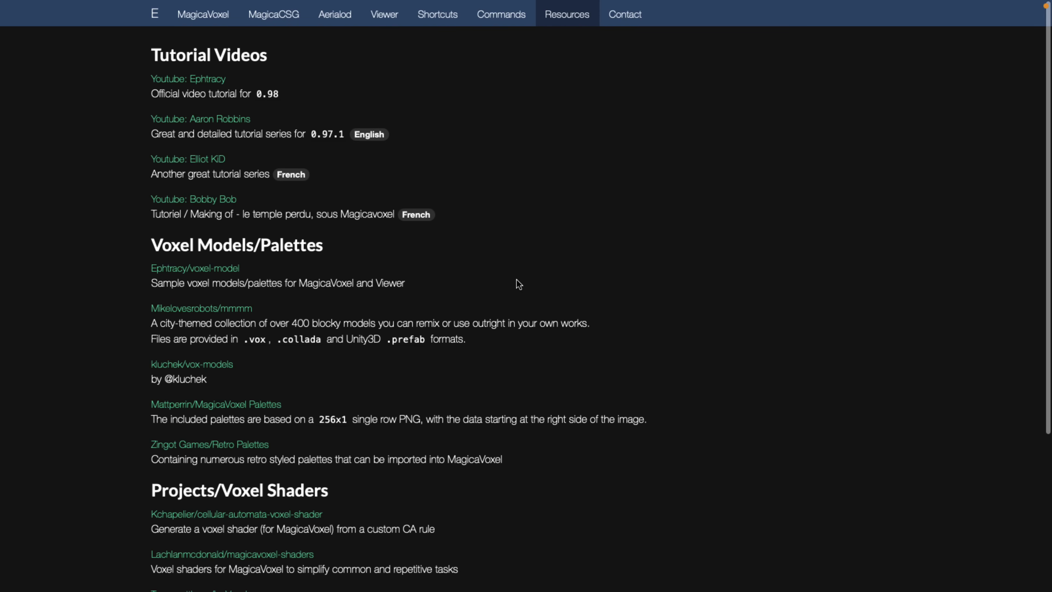
pyautogui.hscroll(5, 518, 285)
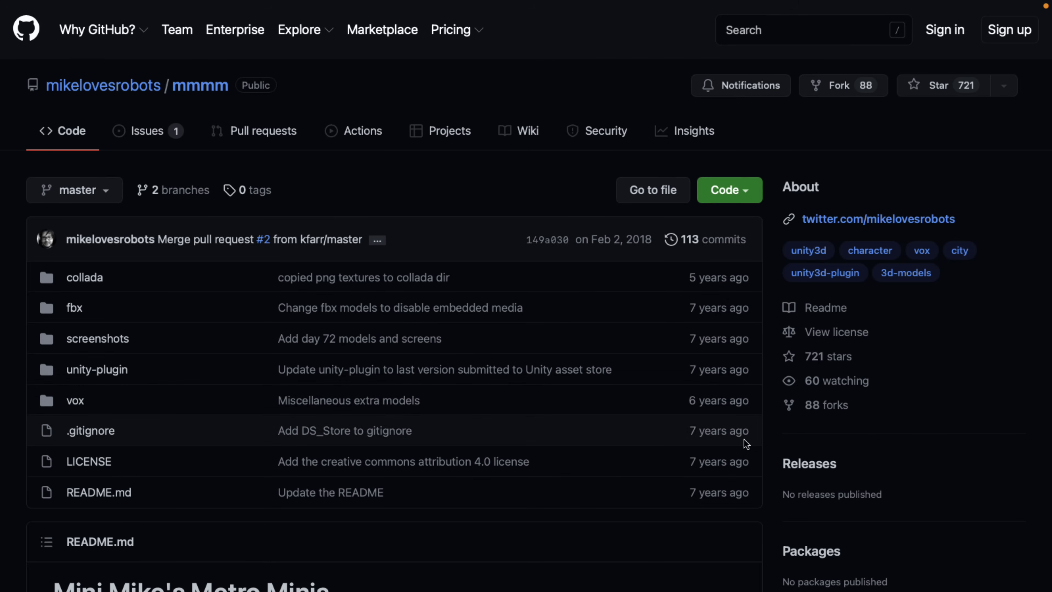
pyautogui.scroll(-15, 743, 439)
pyautogui.scroll(-2, 746, 444)
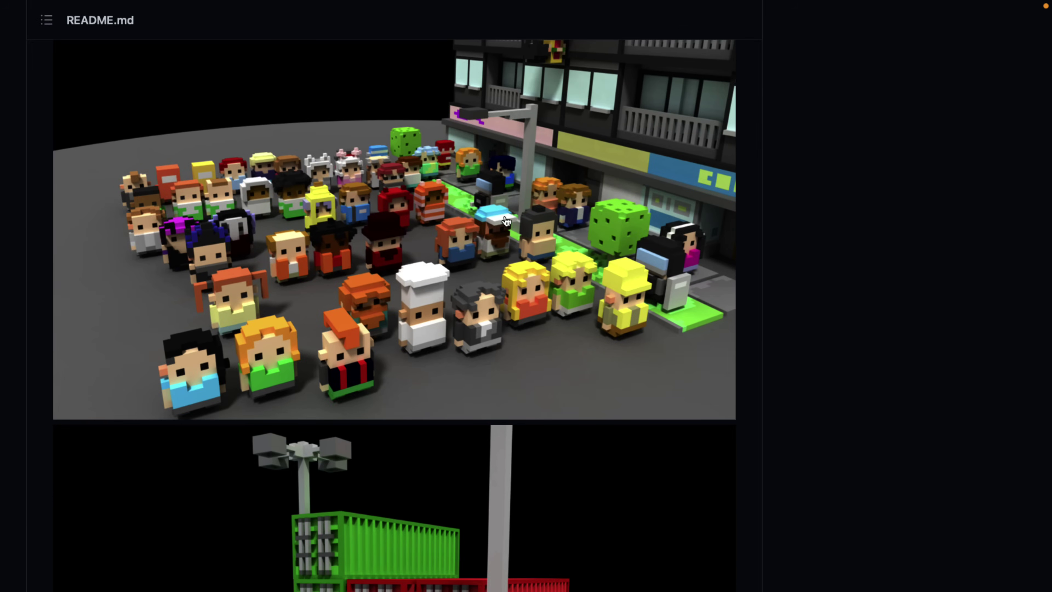
pyautogui.scroll(17, 610, 335)
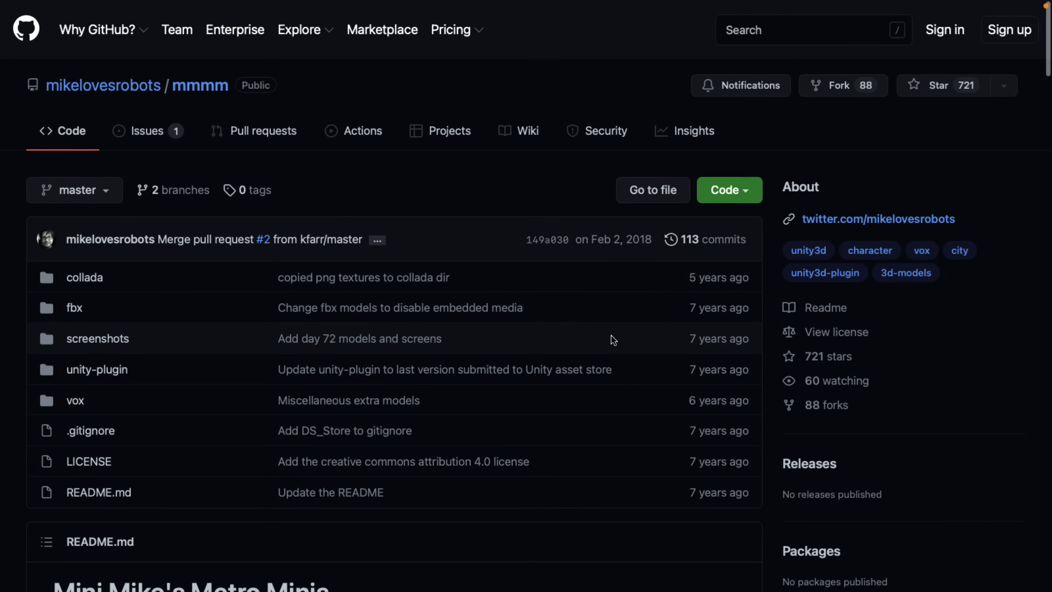
pyautogui.click(815, 339)
# Scroll through the Creative Commons Attribution 4.0 licence text down to its Notices section.
pyautogui.scroll(-3, 396, 369)
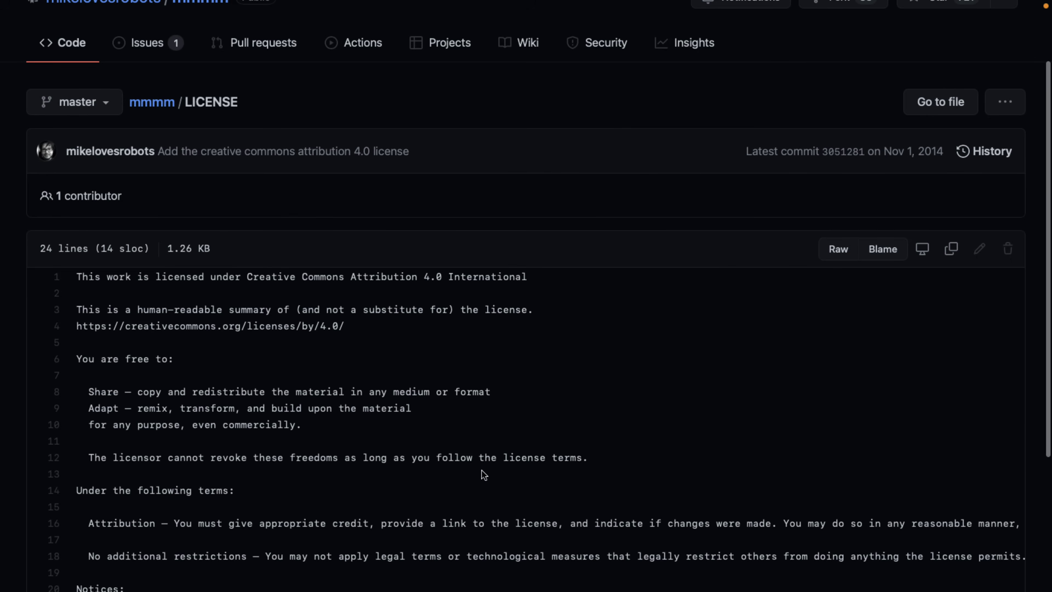
pyautogui.scroll(-5, 484, 475)
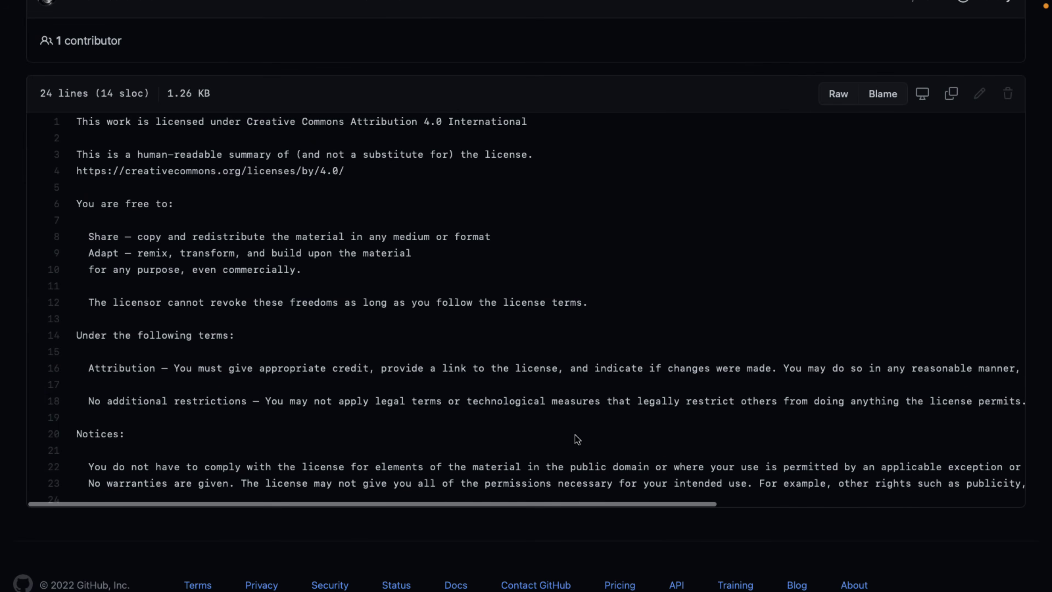